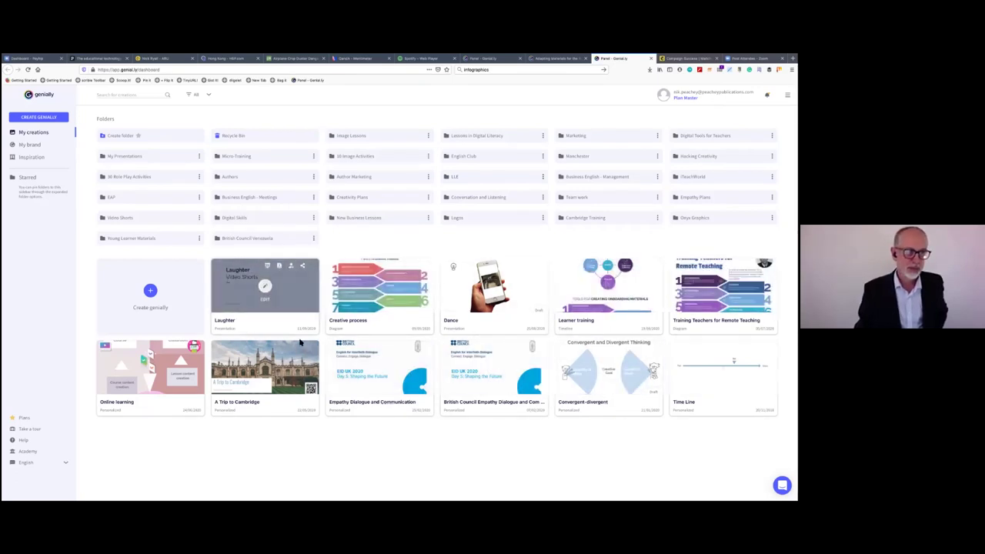
Step: Start a new creation and examine the available template categories, from Presentation and Learning Experience to Social
left_click(45, 119)
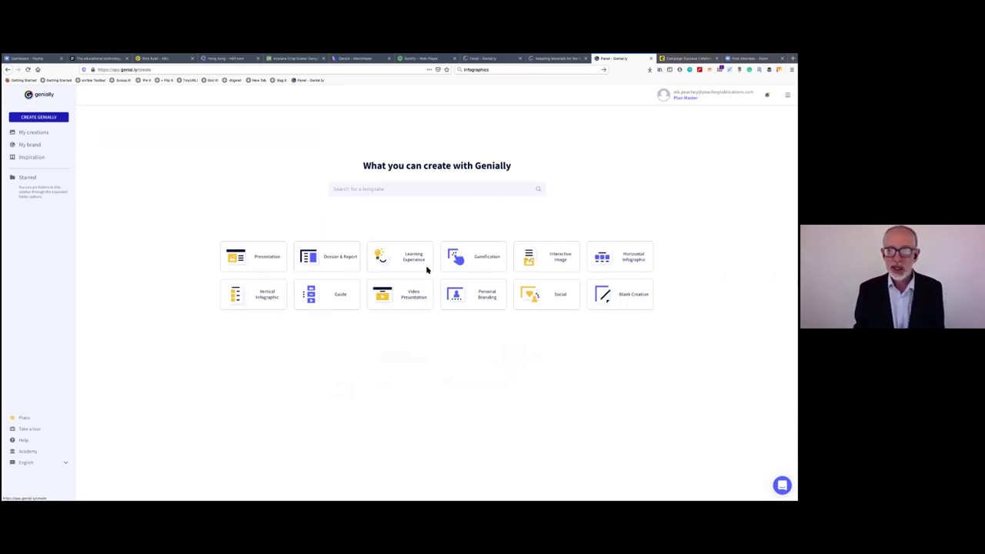
mouse_move(421, 267)
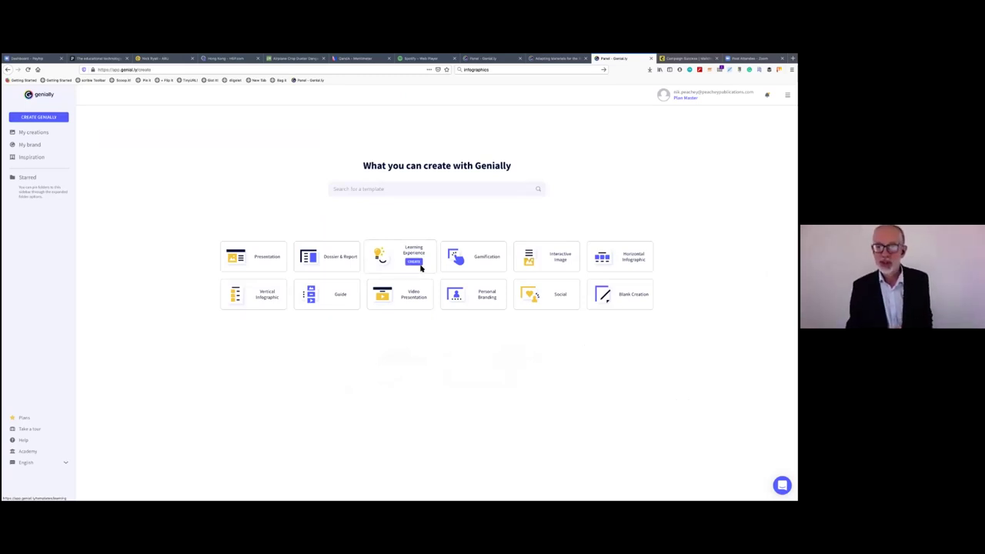
mouse_move(636, 262)
mouse_move(270, 263)
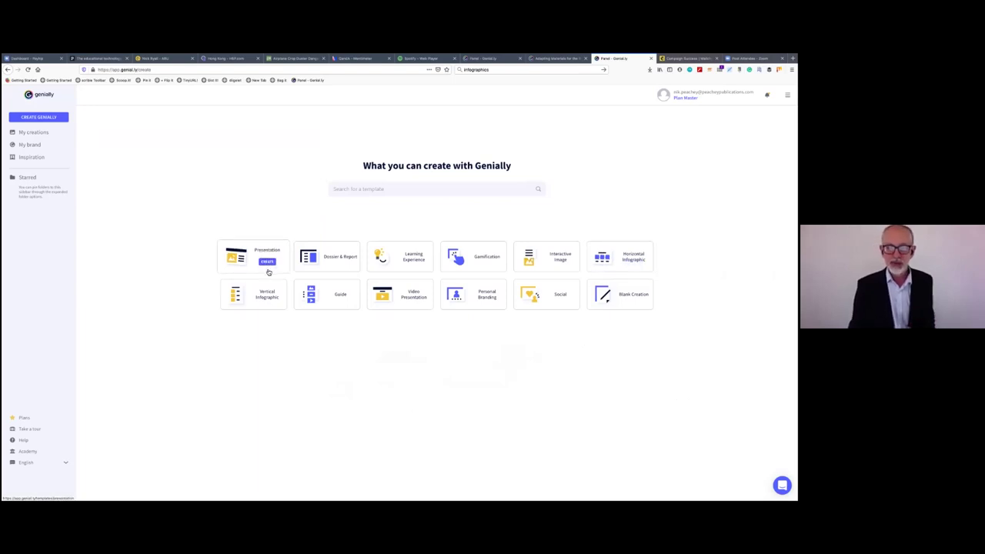
mouse_move(404, 306)
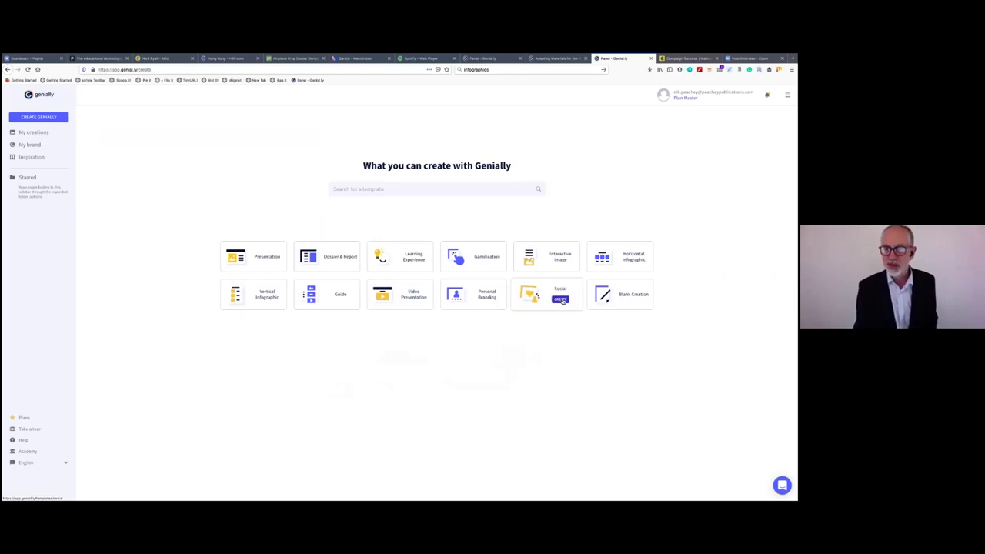
mouse_move(317, 293)
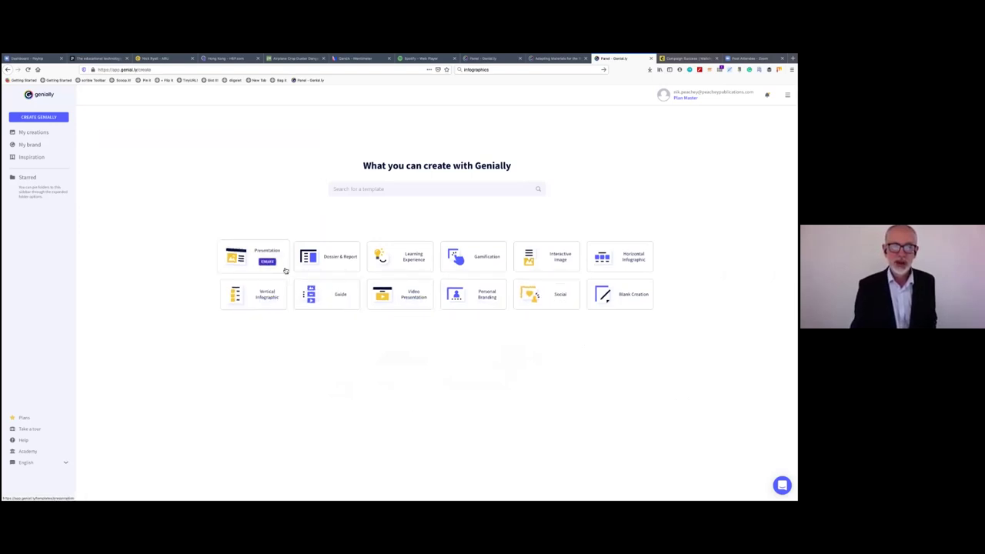
mouse_move(260, 298)
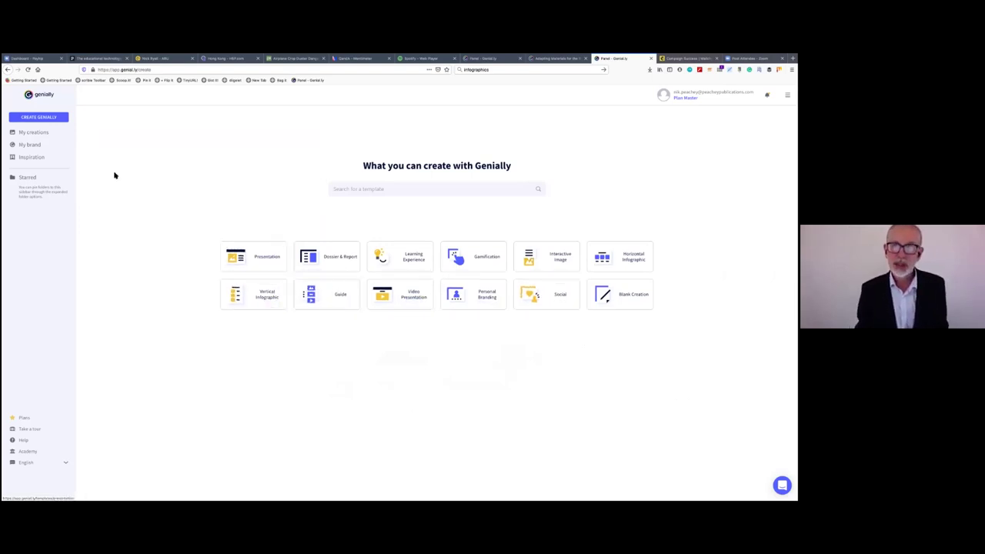
Step: Browse the Inspiration gallery of creations made by other people
left_click(32, 157)
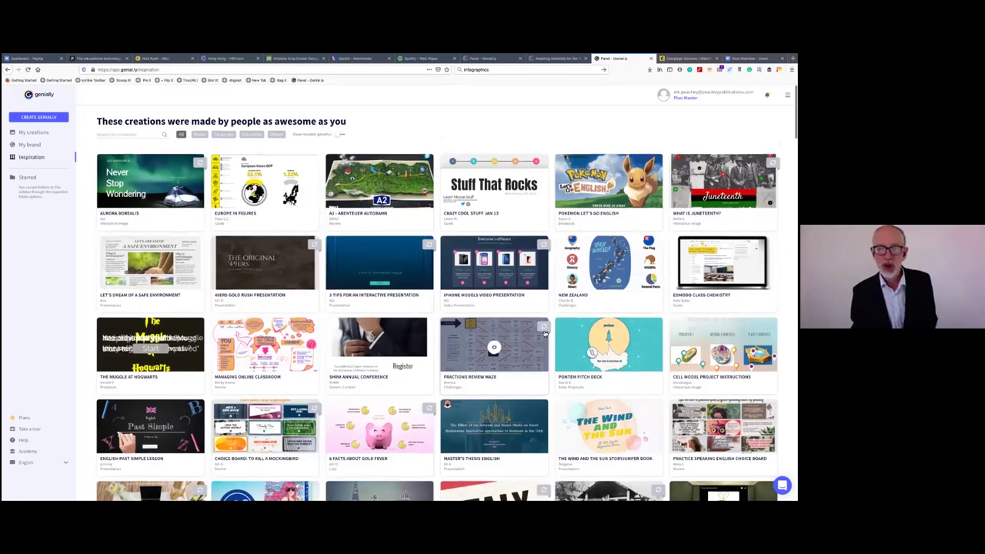
scroll(411, 289, "down", 3)
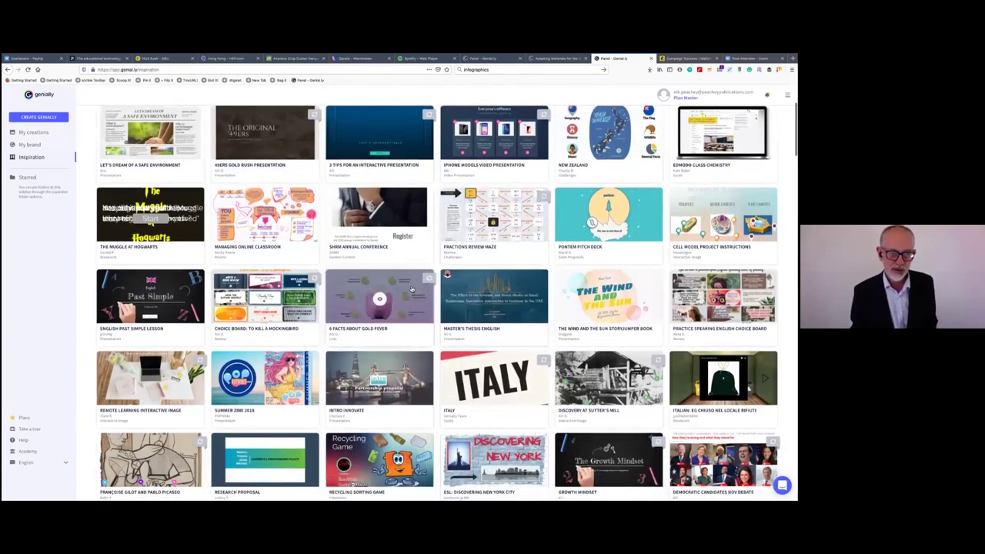
scroll(461, 307, "down", 2)
scroll(504, 320, "down", 3)
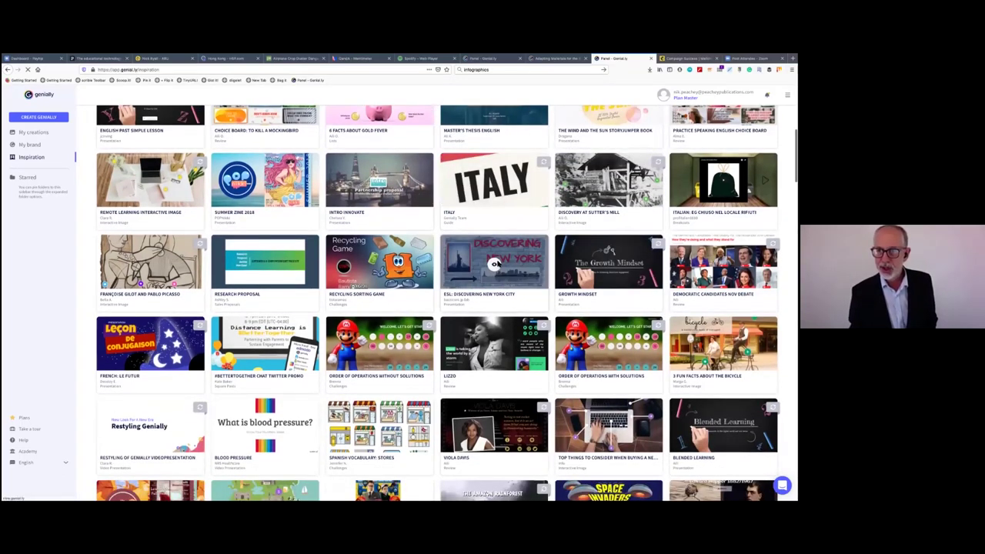
Step: Preview the "ESL: Discovering New York City" creation, page through its slides to Fact 3, and close the preview
left_click(494, 265)
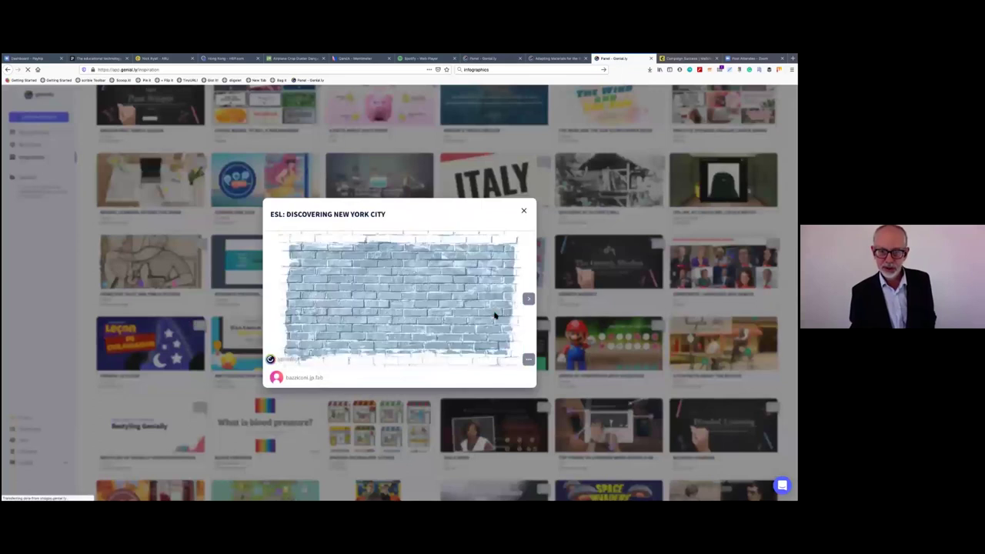
left_click(528, 300)
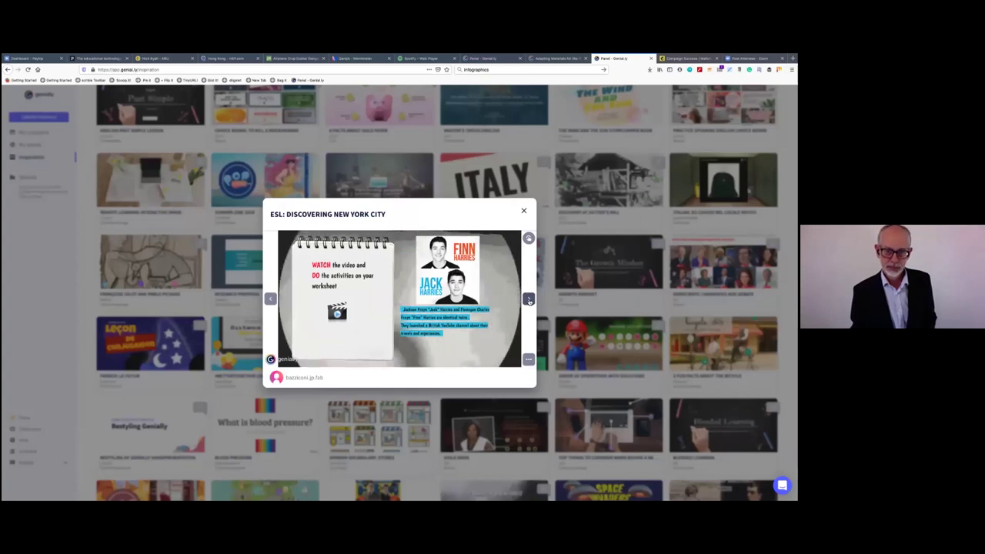
left_click(528, 300)
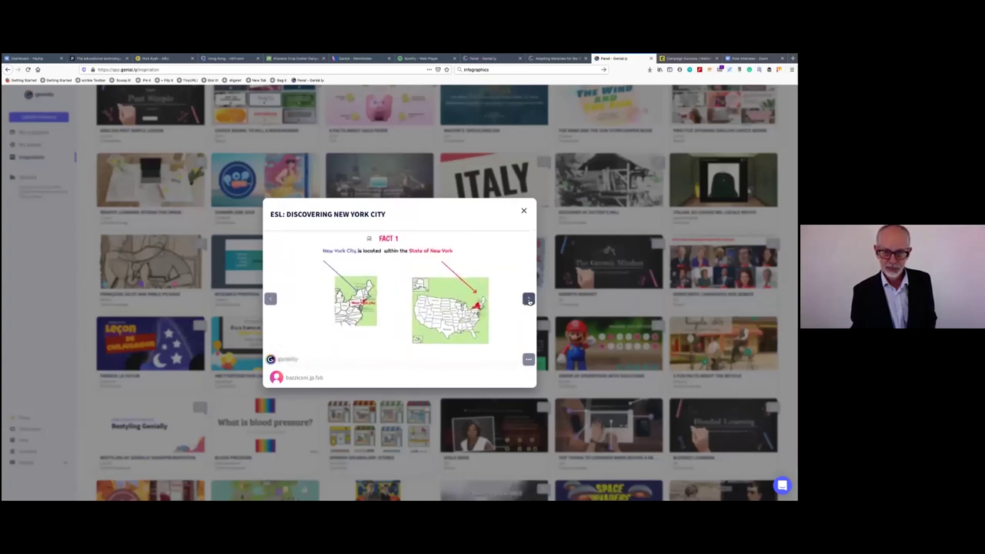
left_click(528, 300)
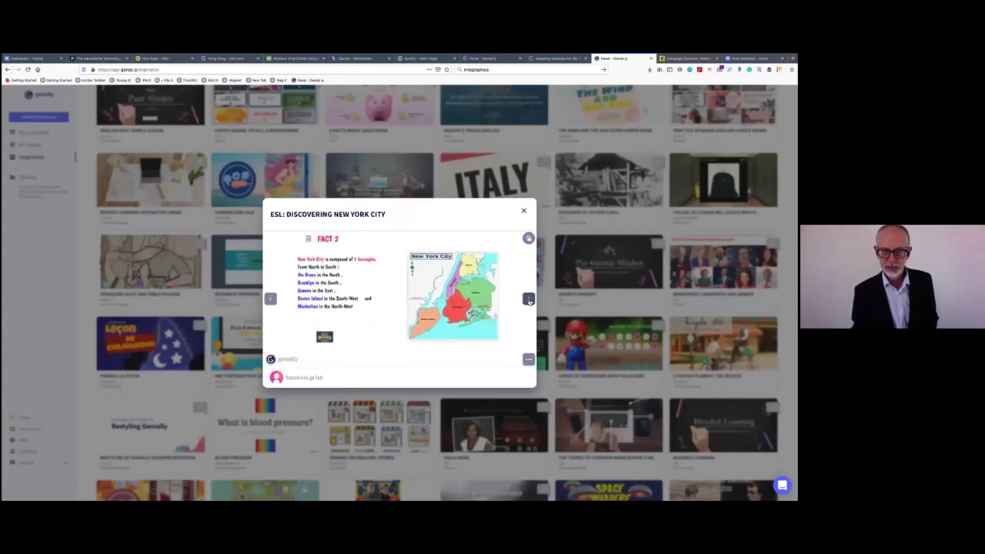
left_click(528, 300)
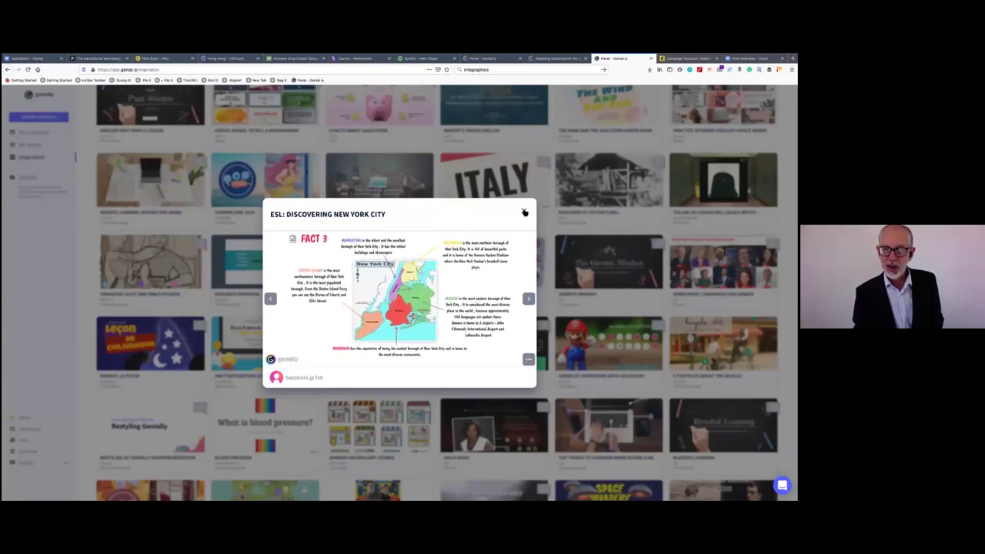
left_click(567, 182)
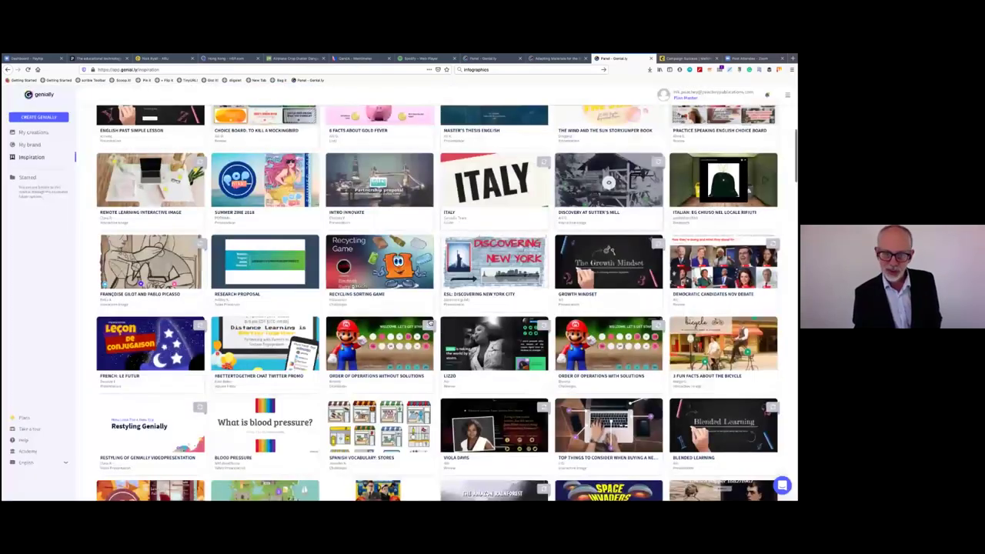
Step: Preview the Viola Davis creation, view its embedded performance video and photo pop-ups, and close the preview
scroll(494, 347, "down", 2)
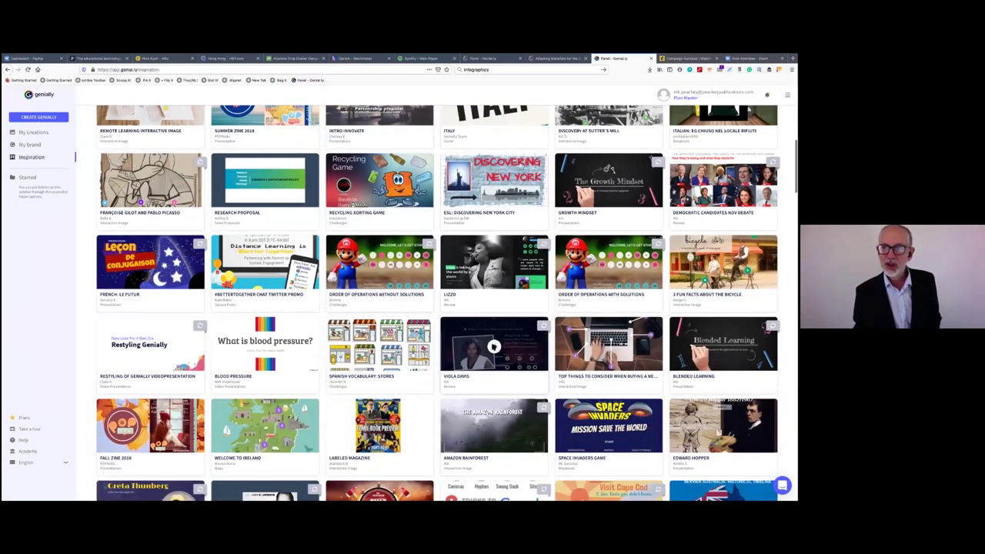
left_click(494, 346)
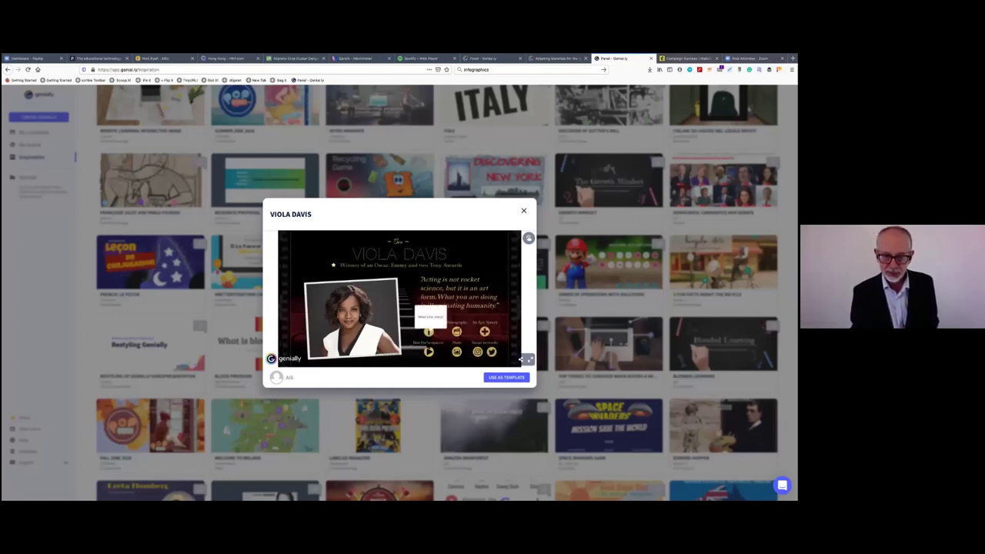
left_click(429, 351)
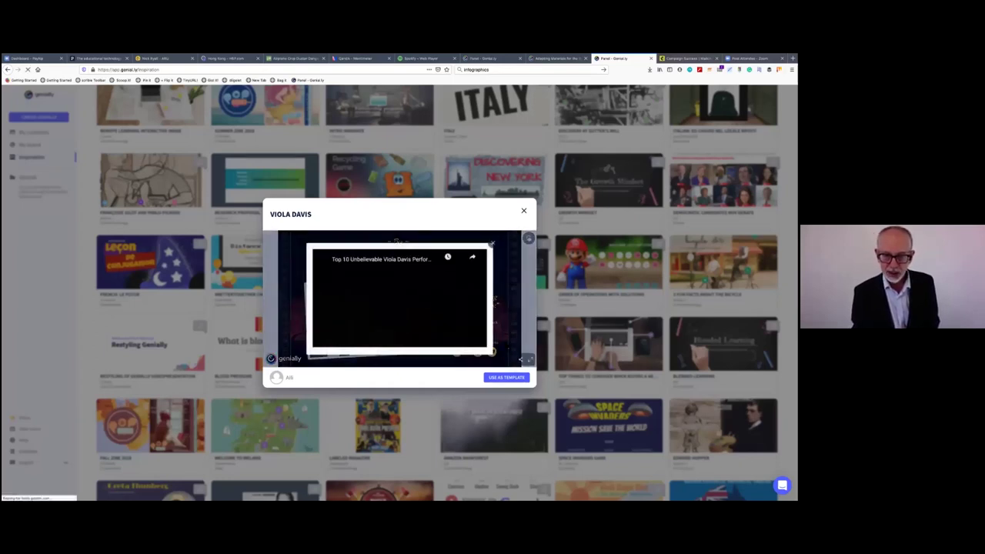
left_click(493, 245)
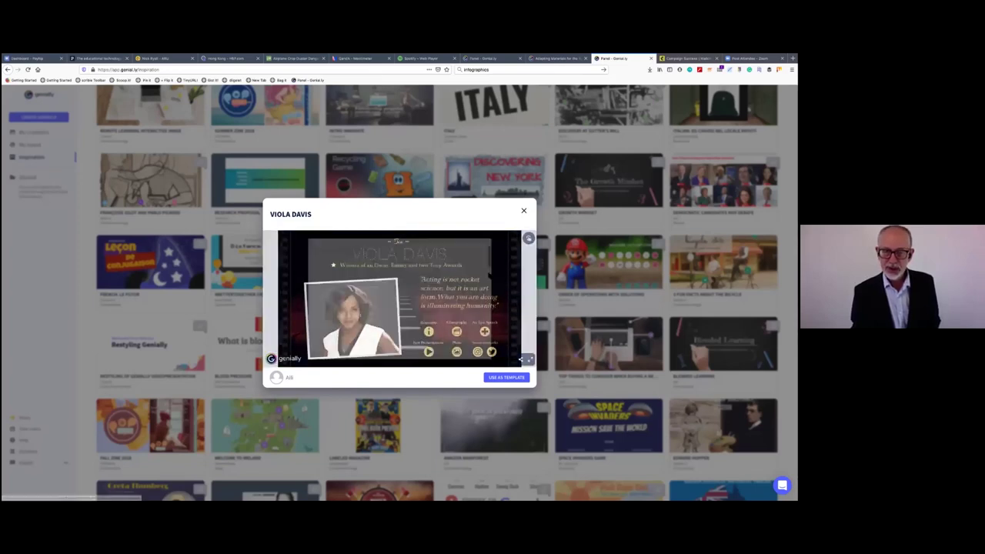
left_click(488, 248)
scroll(466, 300, "down", 10)
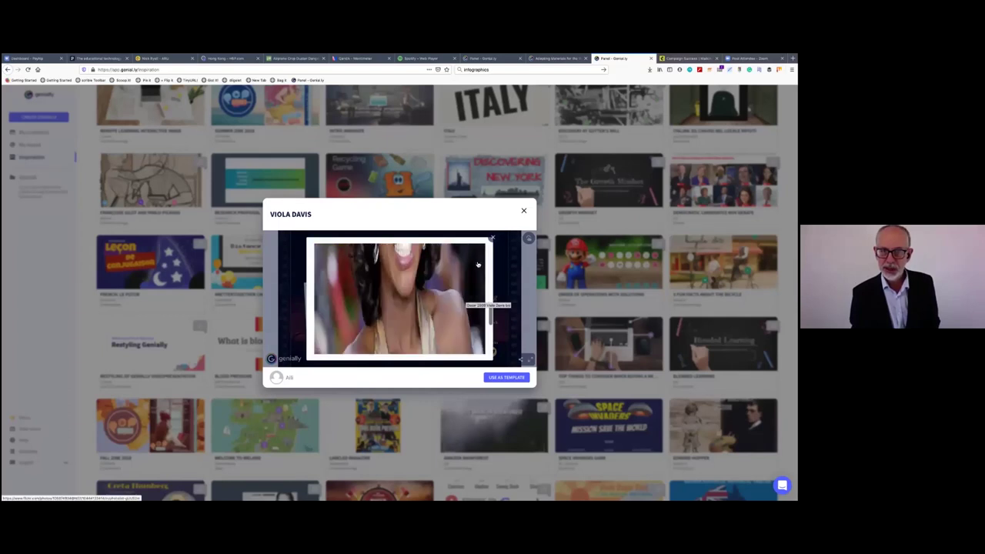
left_click(491, 240)
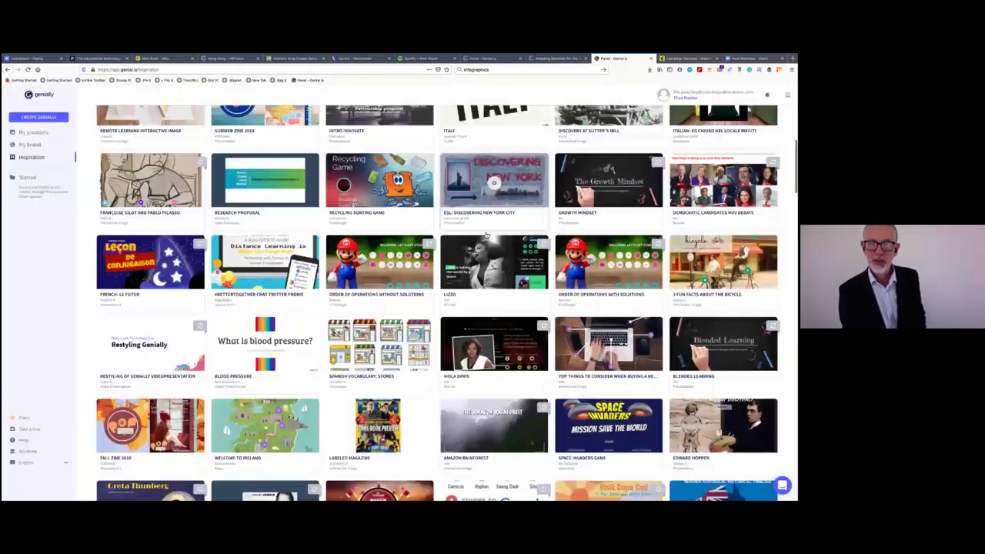
left_click(522, 211)
Step: Look through more example creations further down the Inspiration gallery
scroll(452, 308, "down", 1)
scroll(451, 307, "down", 3)
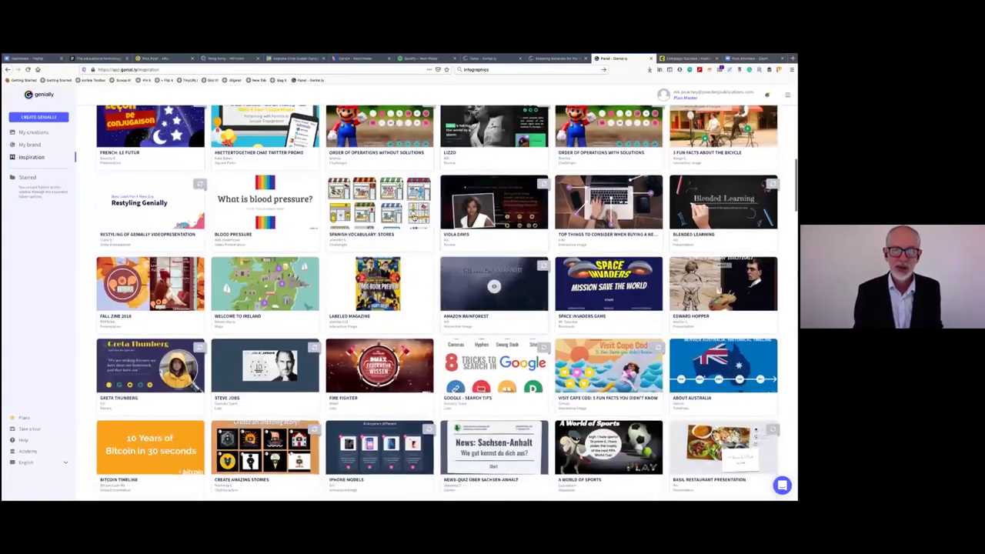
scroll(291, 275, "down", 1)
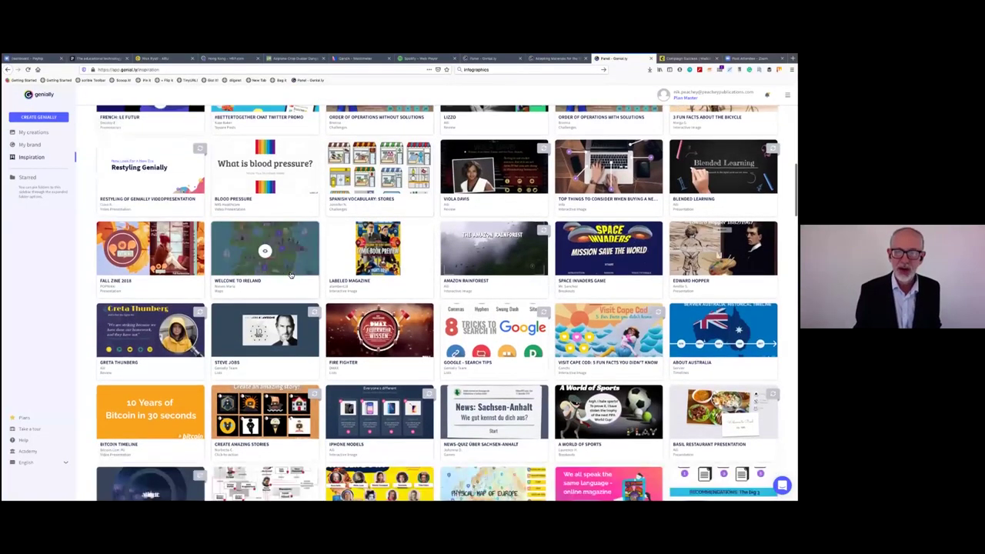
scroll(291, 276, "down", 4)
scroll(167, 131, "up", 10)
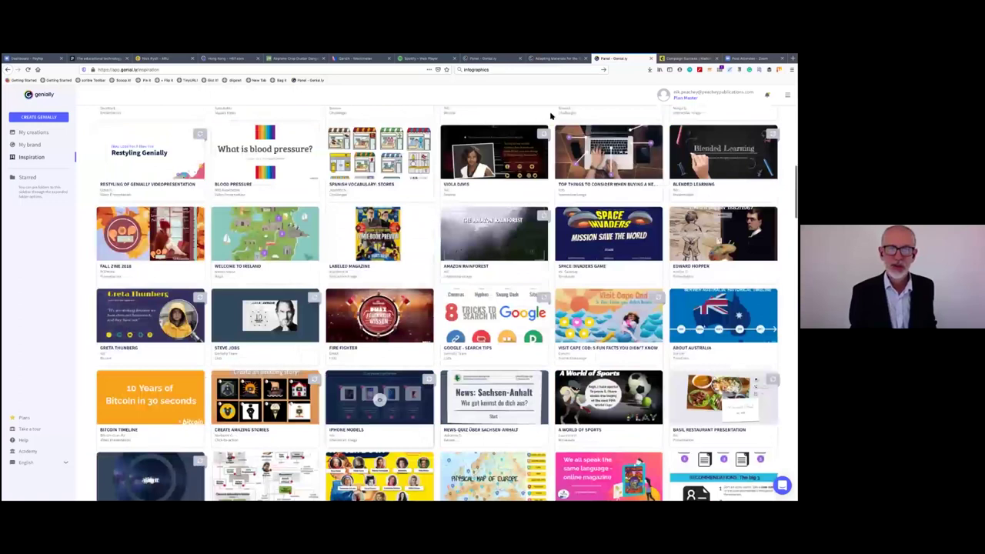
Step: Open the existing Laughter presentation for editing and review its pages through to "You & Laughter"
left_click(37, 133)
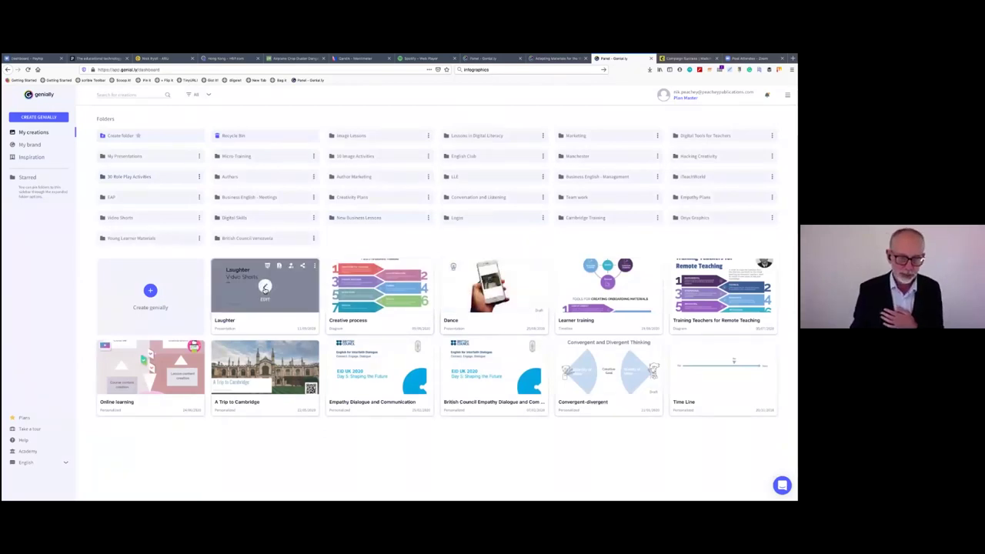
left_click(264, 285)
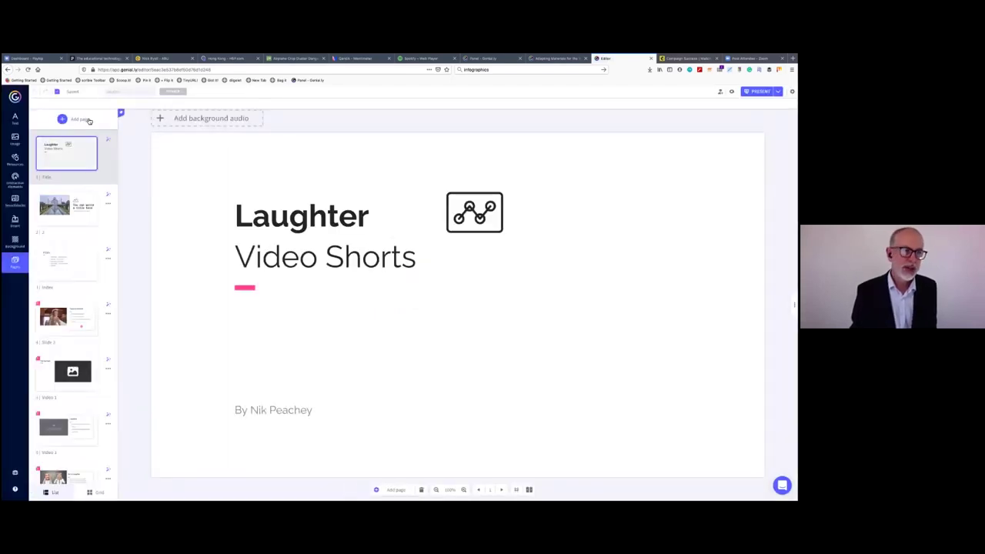
left_click(77, 215)
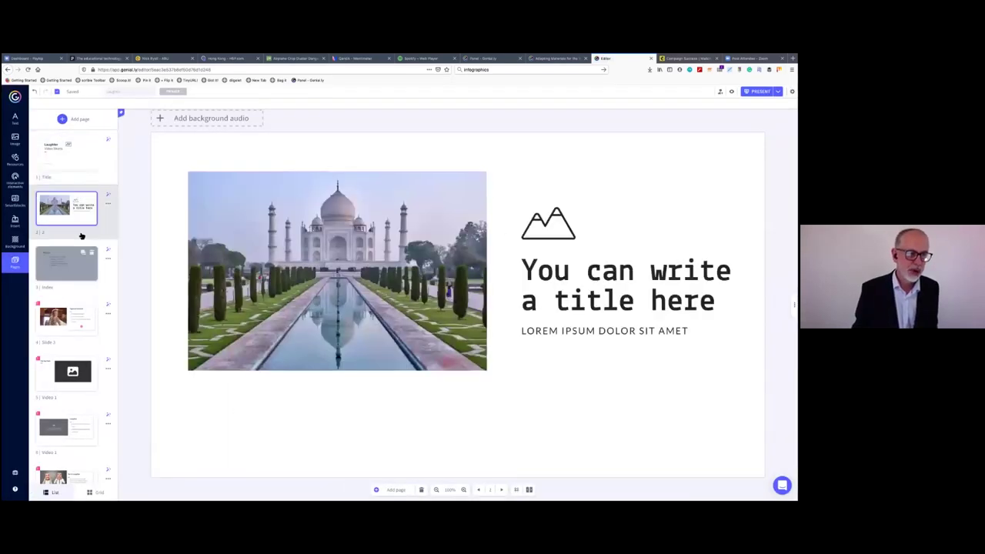
left_click(77, 258)
left_click(75, 327)
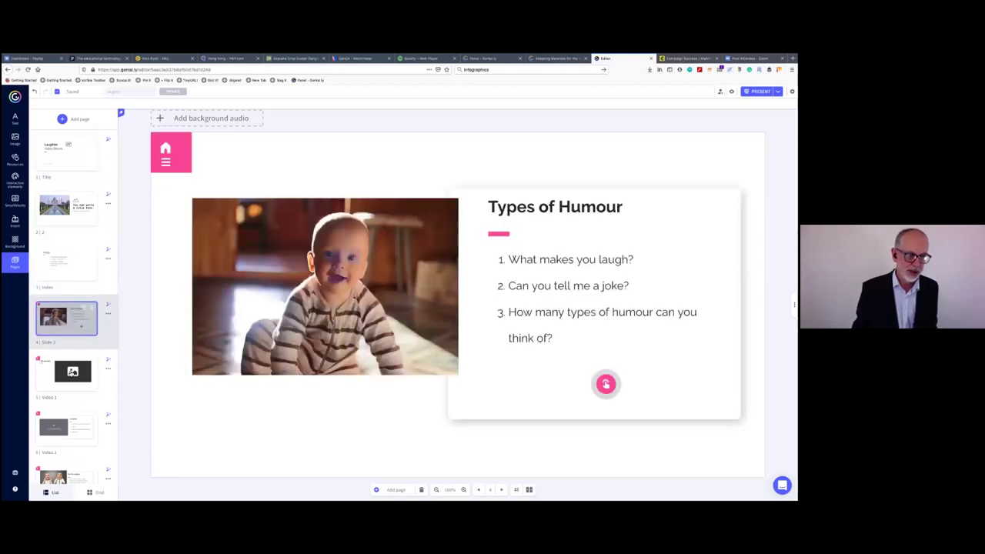
left_click(69, 384)
left_click(67, 431)
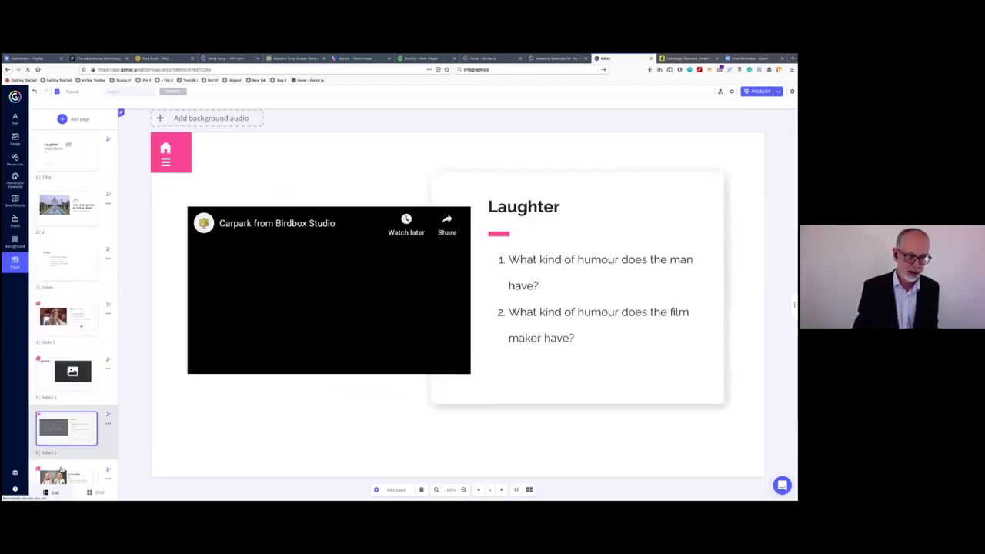
left_click(62, 473)
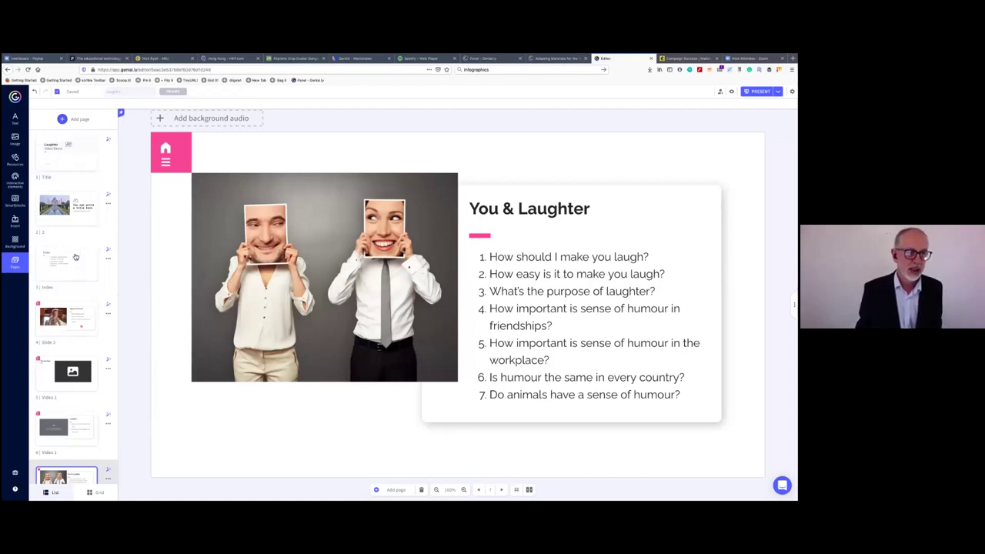
Step: Delete the line-chart icon beside the Laughter heading on the title page
left_click(71, 167)
left_click(474, 212)
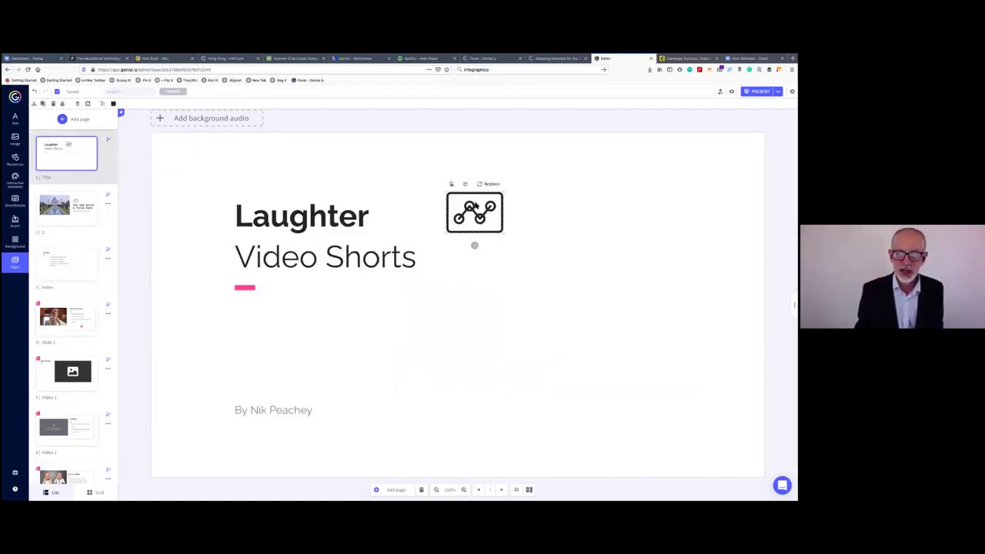
left_click(53, 106)
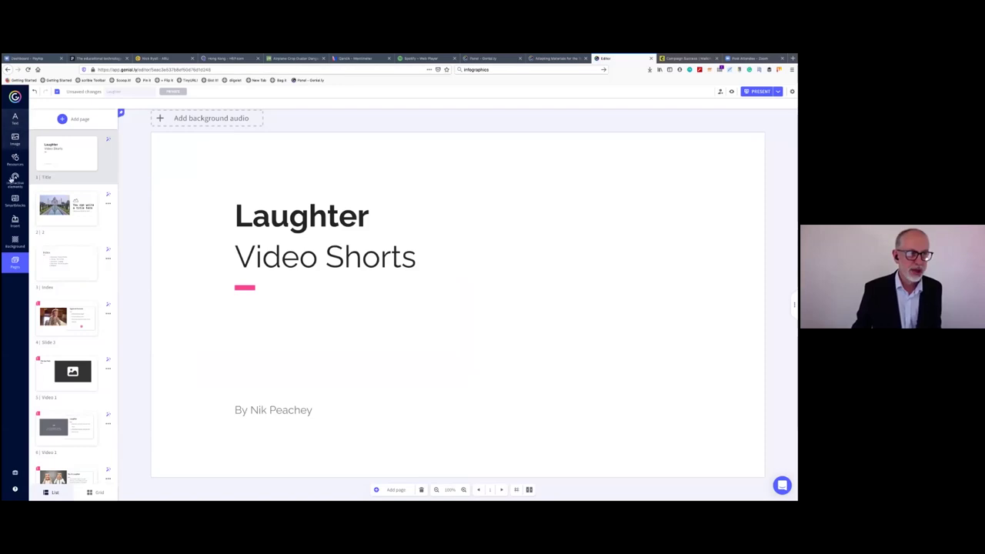
Step: Add the italic "Title here" text block with introduction and paragraph to the title page and move it to the page's upper right
left_click(15, 117)
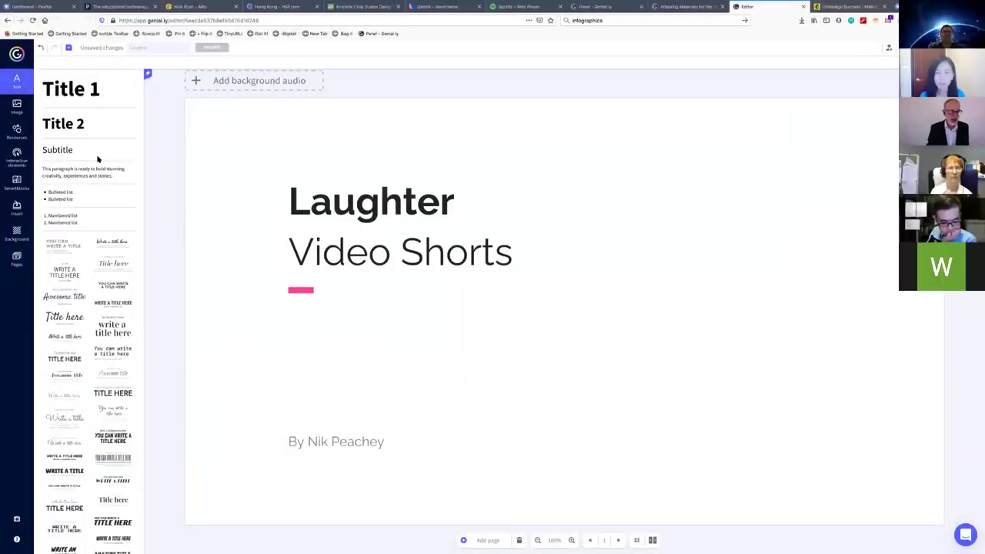
left_click(113, 263)
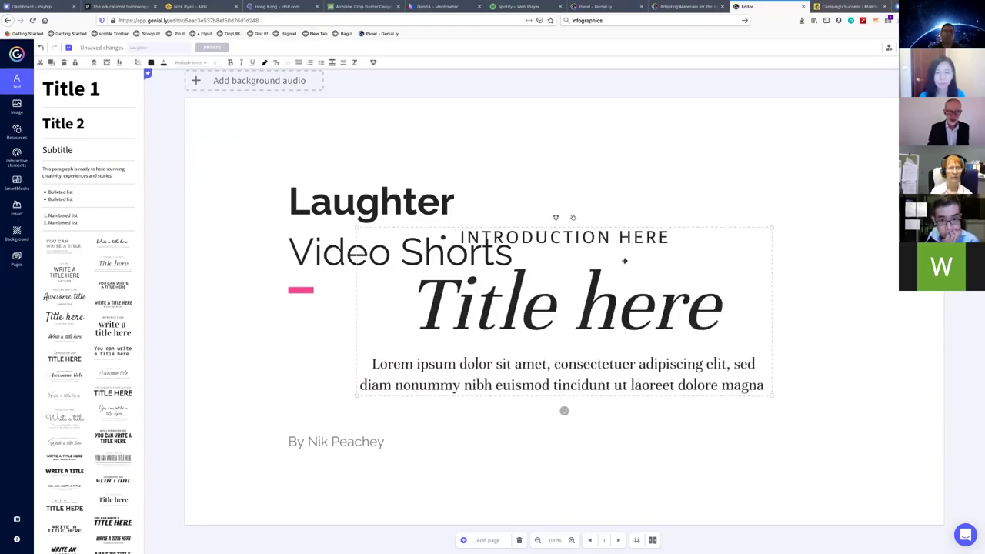
left_click_drag(625, 277, 763, 168)
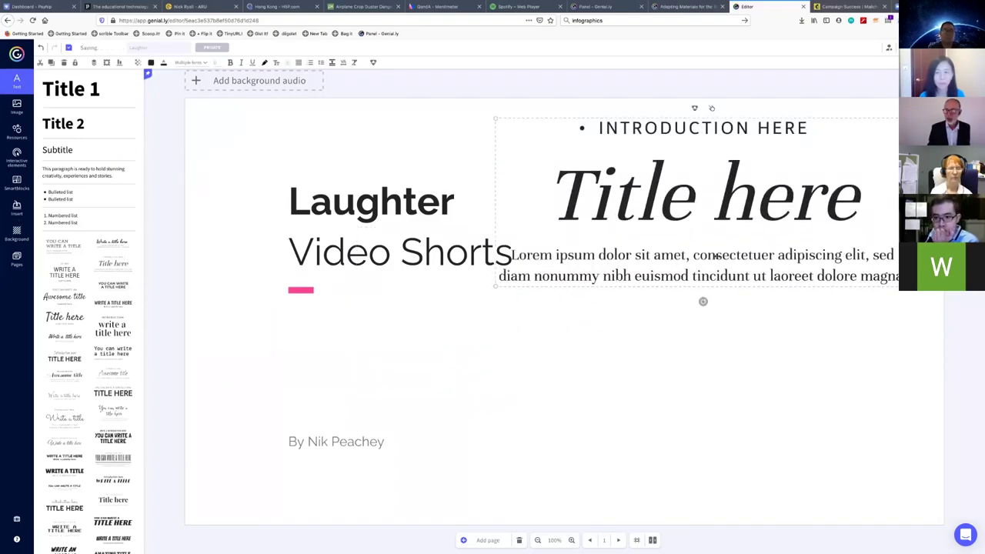
Step: Search the Unsplash images for locust and add the grasshopper-on-a-rail photo to the middle of the title page
left_click(15, 107)
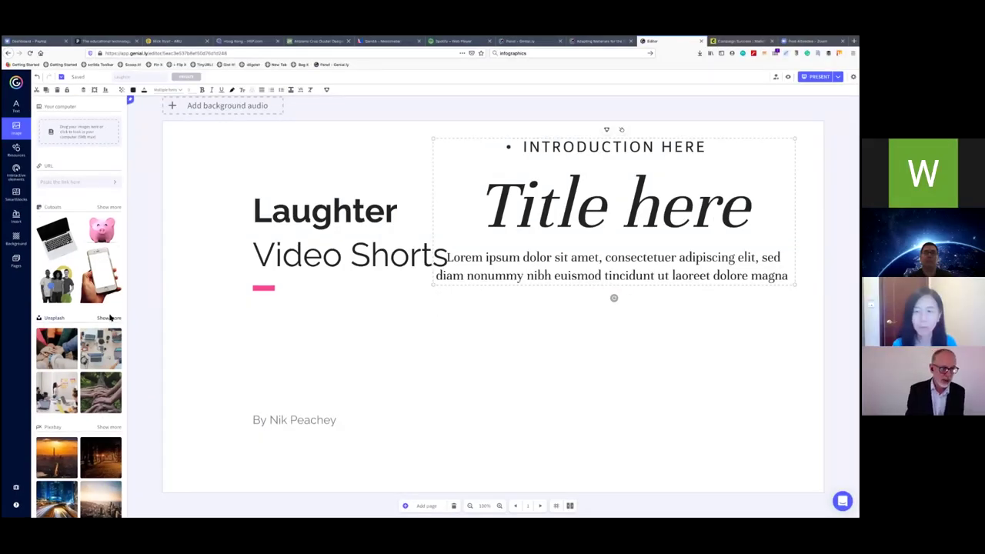
left_click(110, 317)
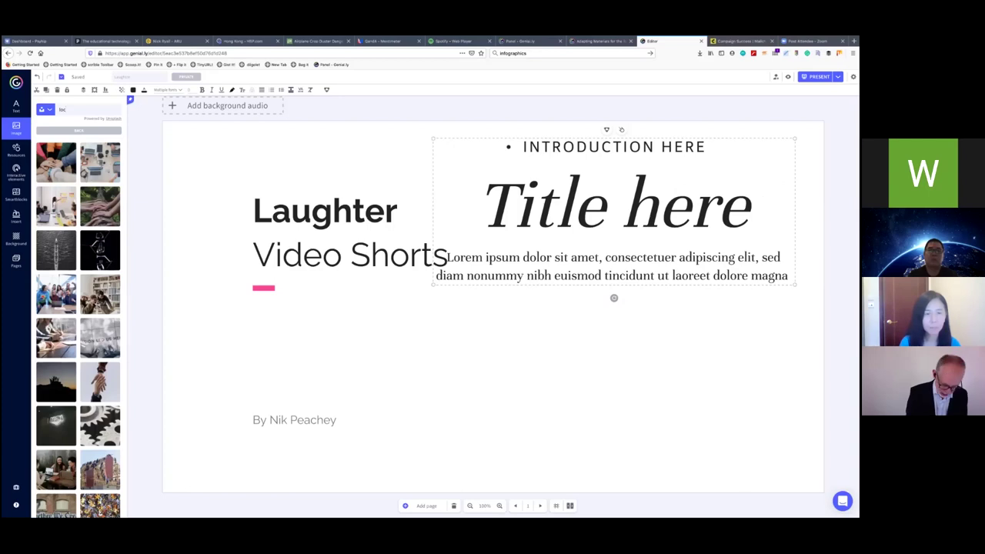
key("Return")
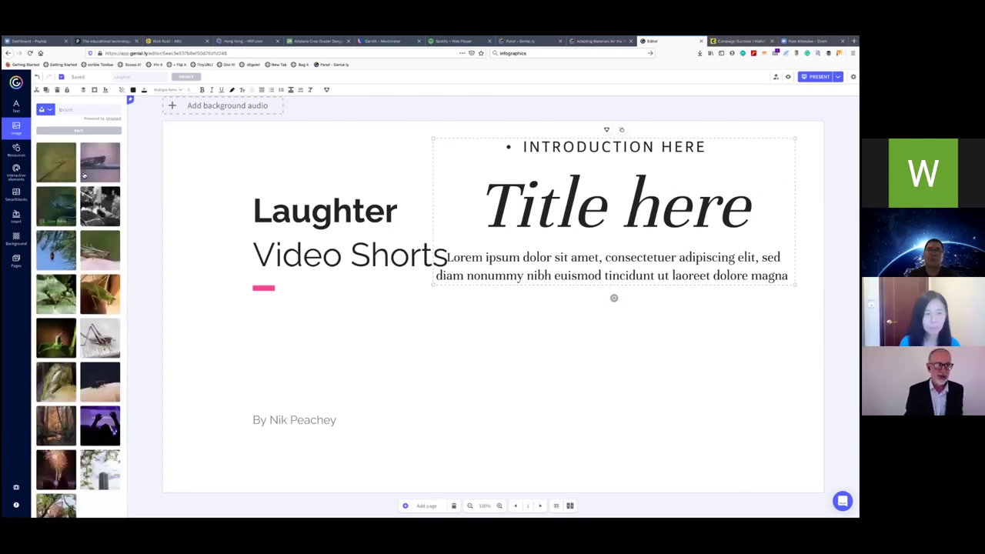
left_click_drag(90, 171, 424, 333)
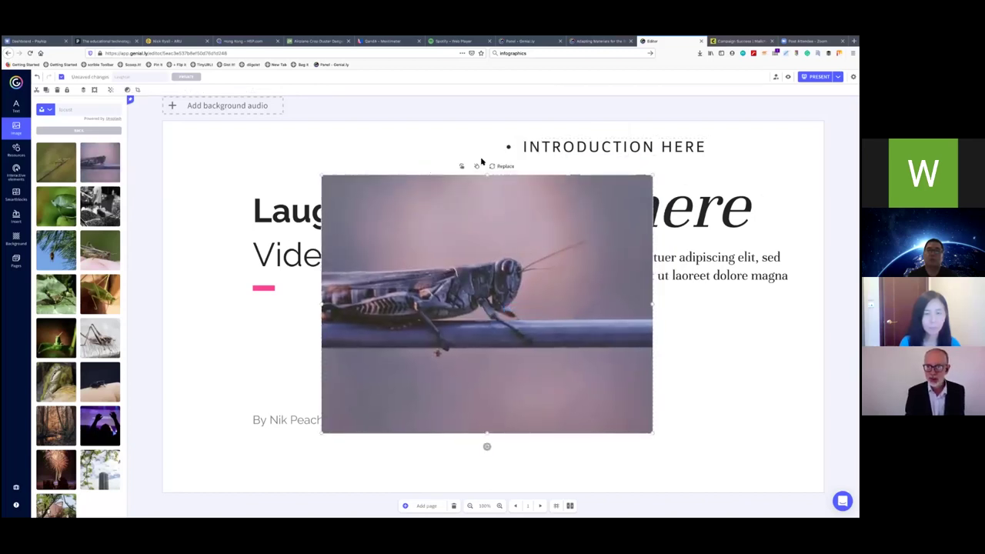
Step: Give the grasshopper photo an entrance animation with the Zoom effect
mouse_move(489, 197)
left_mouse_down()
mouse_move(489, 219)
mouse_move(505, 204)
left_mouse_up()
left_click(476, 168)
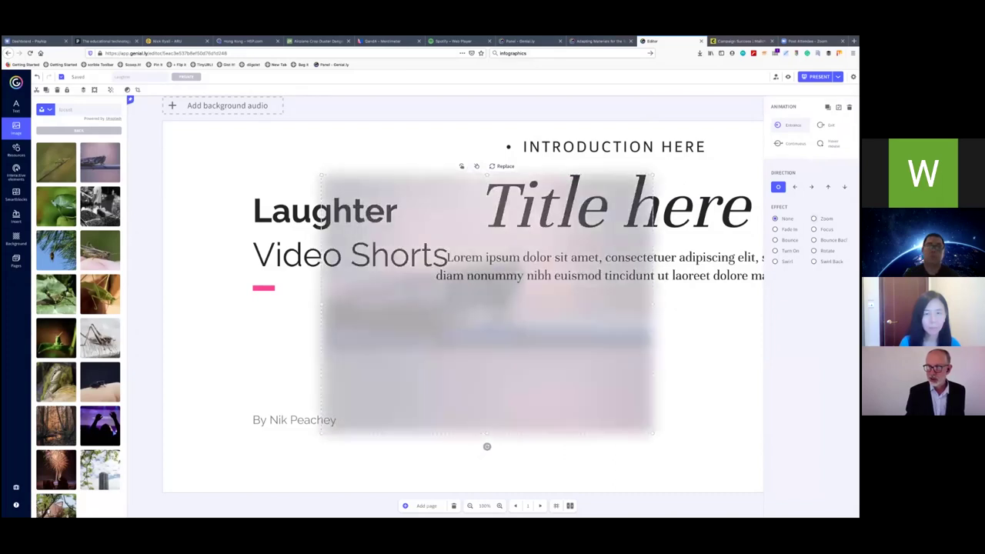
left_click(828, 187)
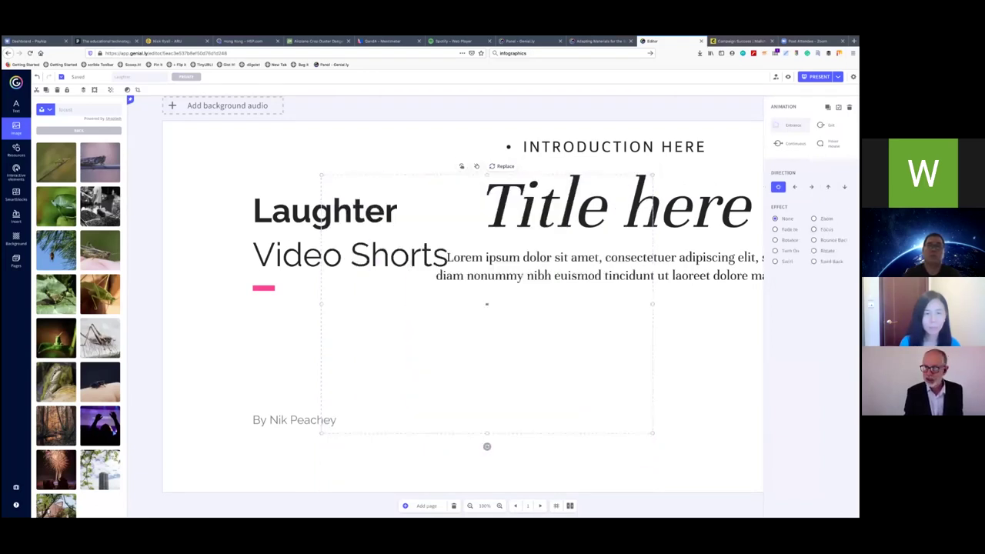
Step: Add a tooltip interaction reading "Locust are .." to the grasshopper photo and save it
left_click(461, 167)
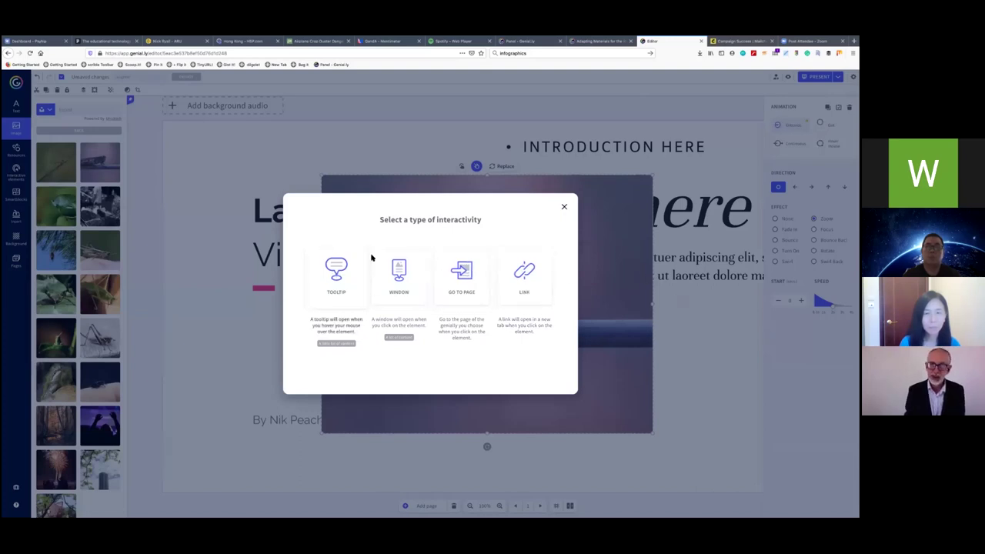
left_click(341, 276)
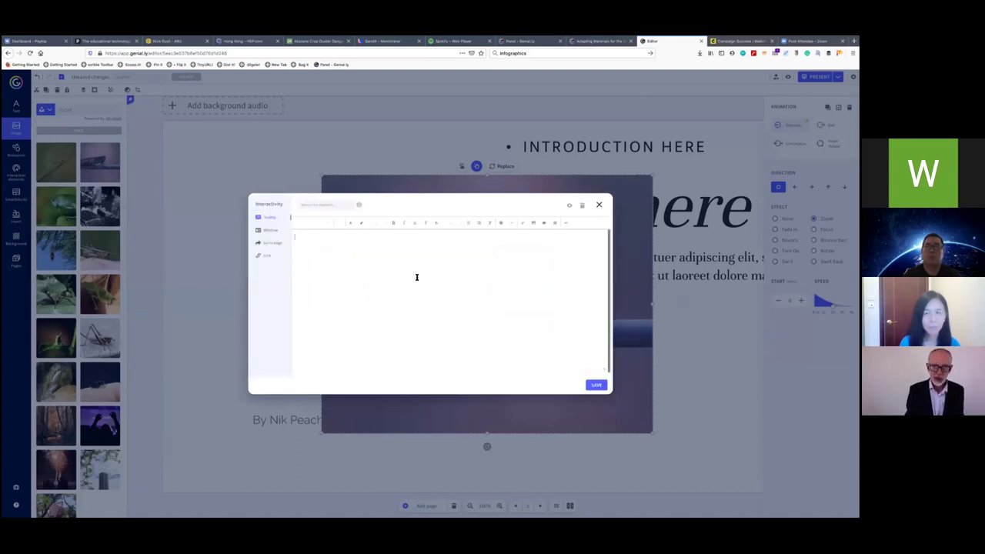
type("Locust are")
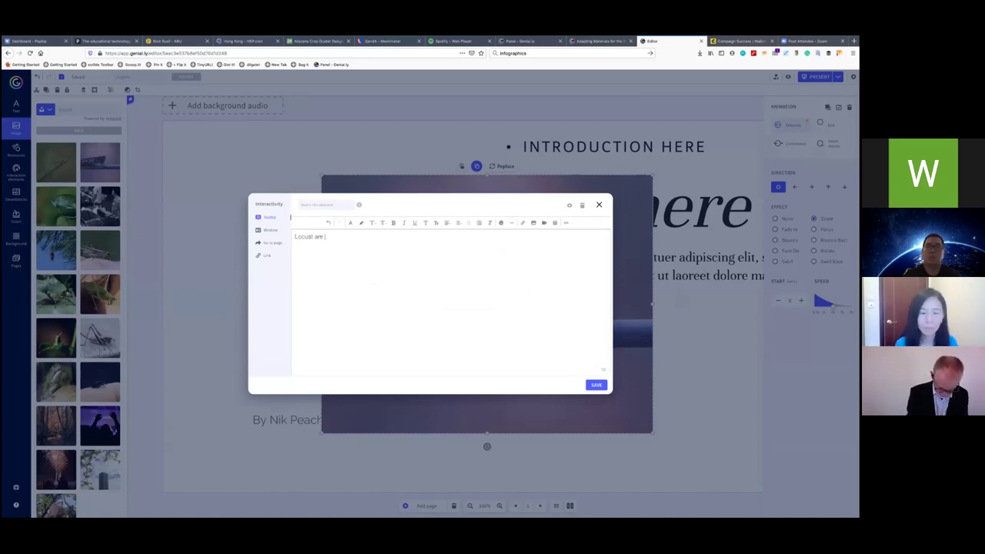
type(" ..")
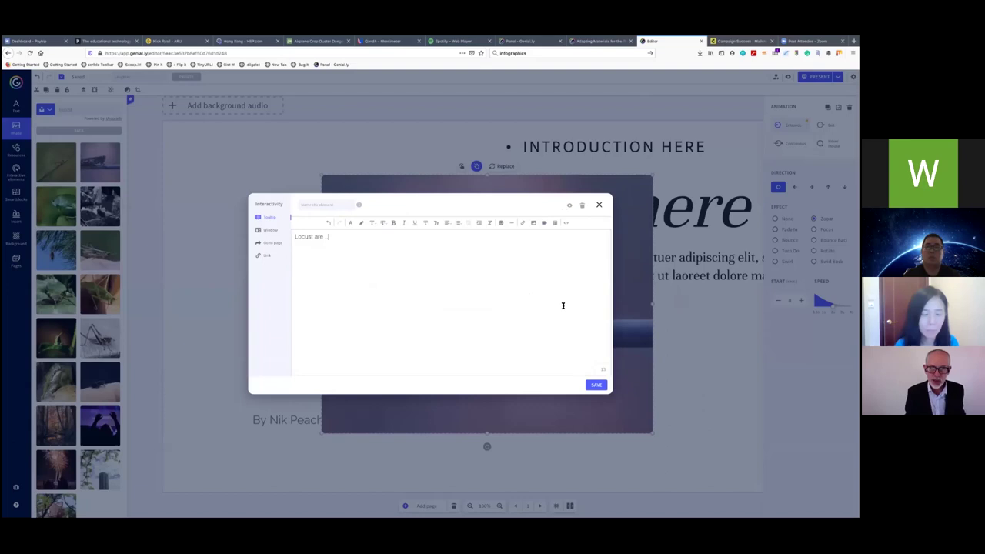
left_click(596, 385)
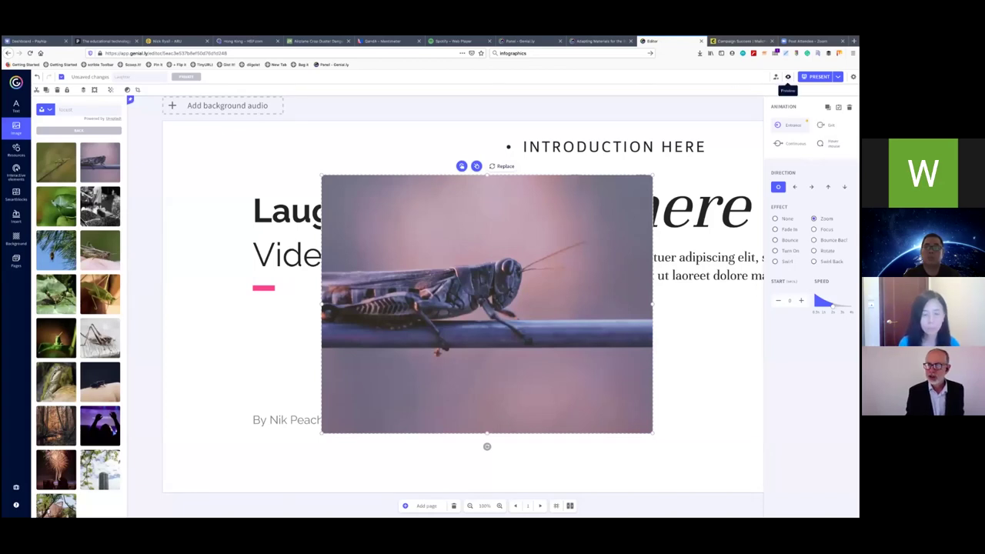
Step: Preview the title page to check the photo's animation and tooltip, and return to editing
left_click(787, 76)
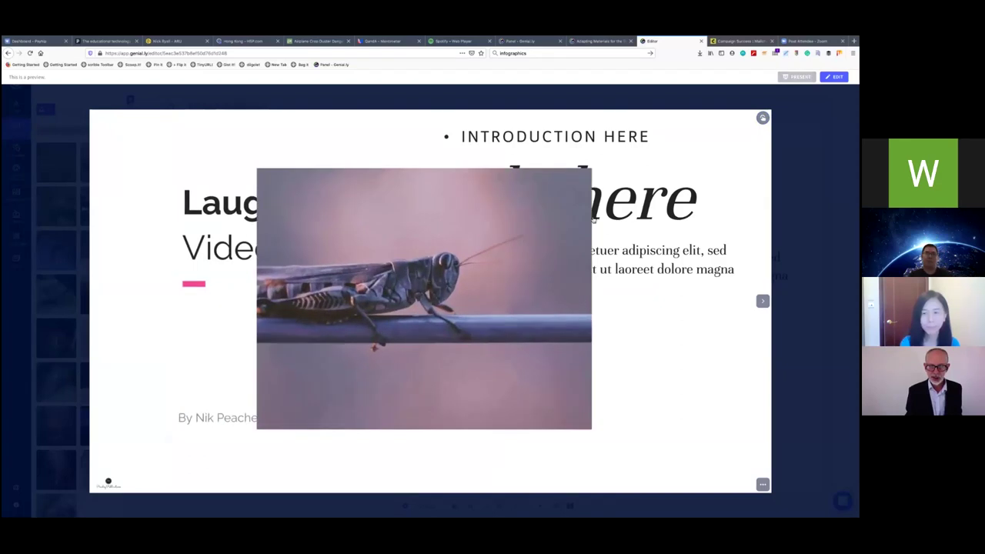
mouse_move(419, 234)
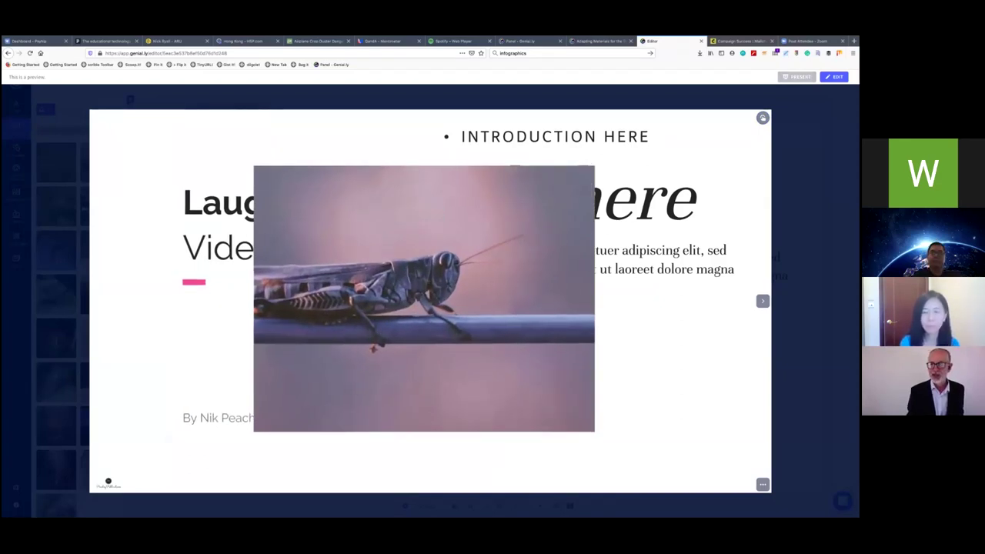
key("Escape")
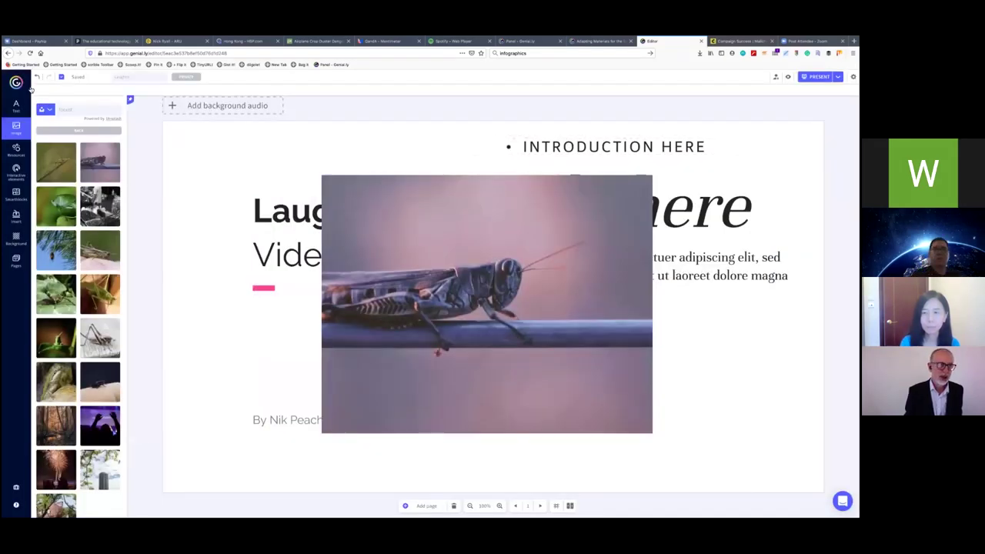
Step: Add the line-chart icon above the Laughter heading and the yellow-headed table to the middle of the title page
left_click(16, 153)
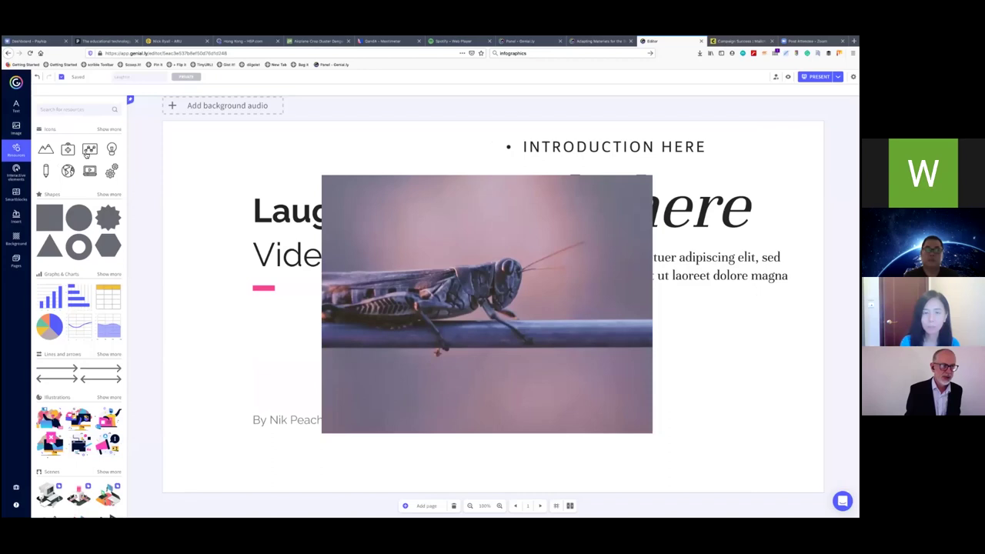
left_click_drag(86, 155, 247, 154)
left_click_drag(108, 294, 454, 315)
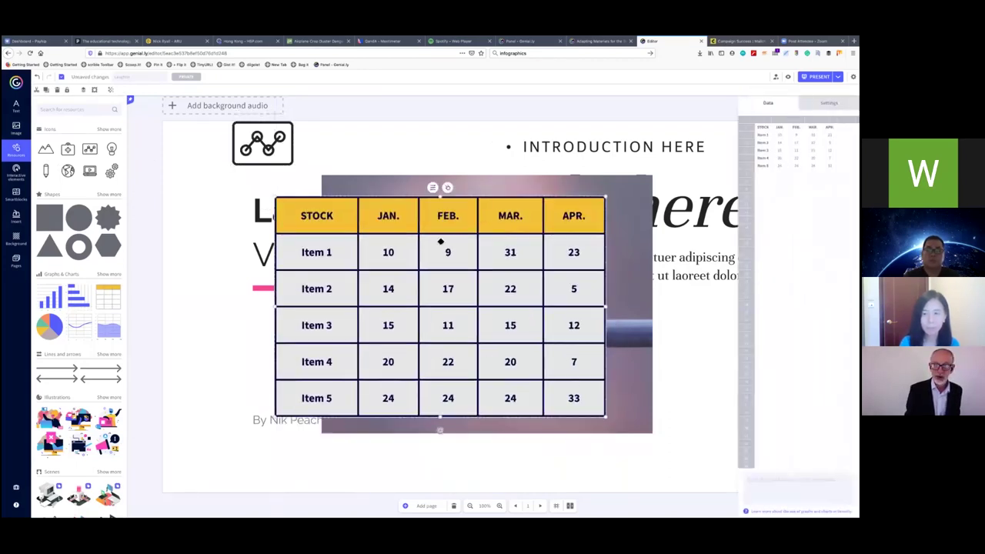
Step: Add a location-pin button beside the line-chart icon and a train marker near the title page's upper right corner
left_click(16, 171)
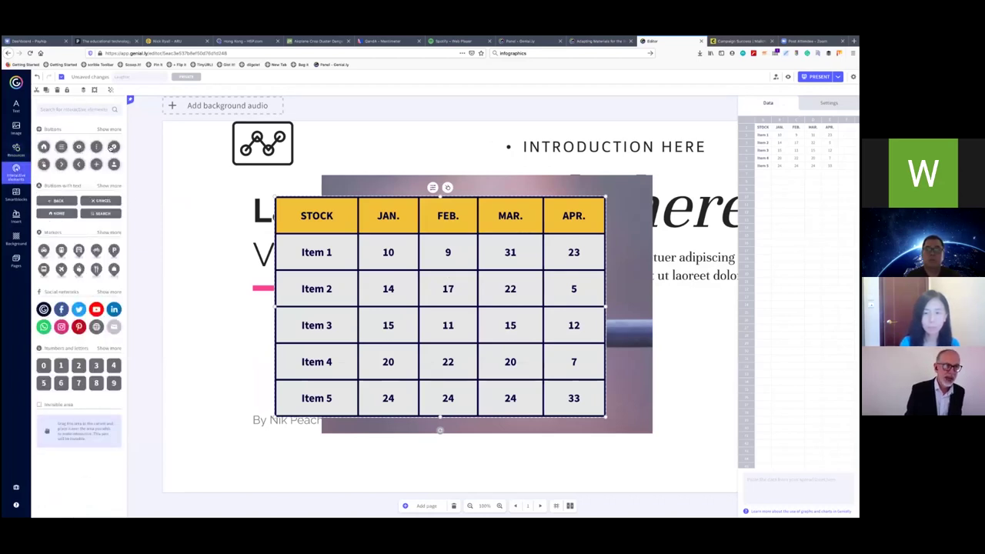
left_click_drag(112, 147, 364, 147)
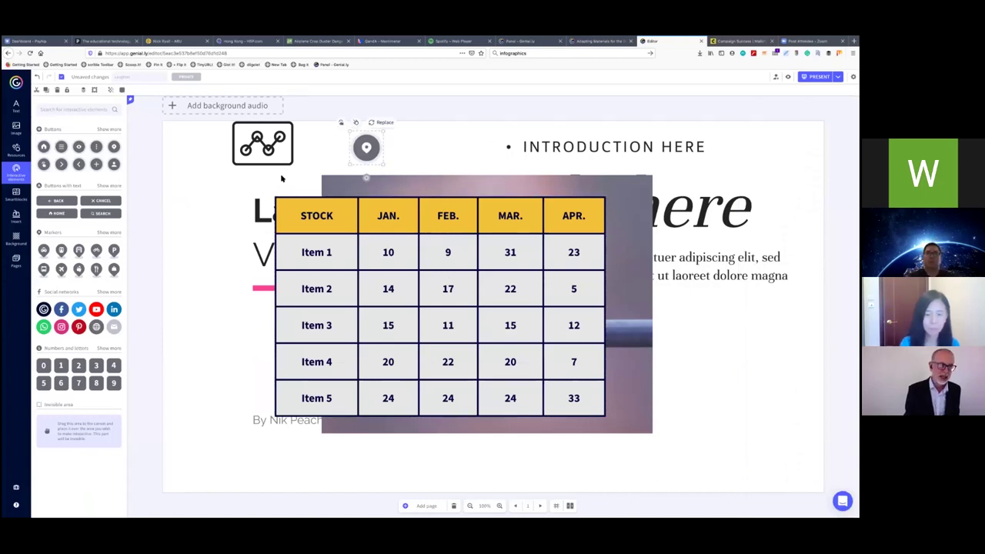
mouse_move(60, 252)
left_mouse_down()
mouse_move(492, 304)
mouse_move(465, 299)
mouse_move(755, 166)
left_mouse_up()
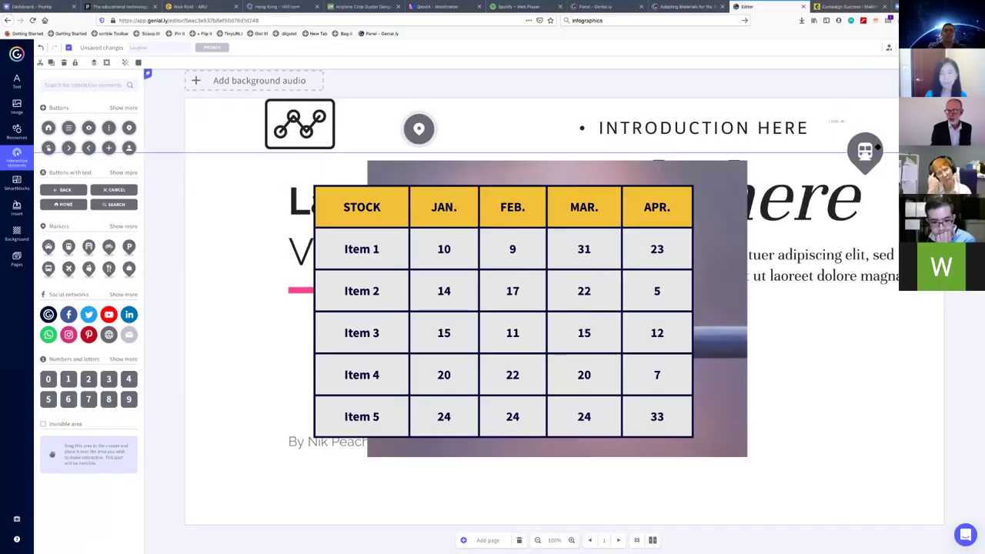
left_click_drag(864, 150, 874, 149)
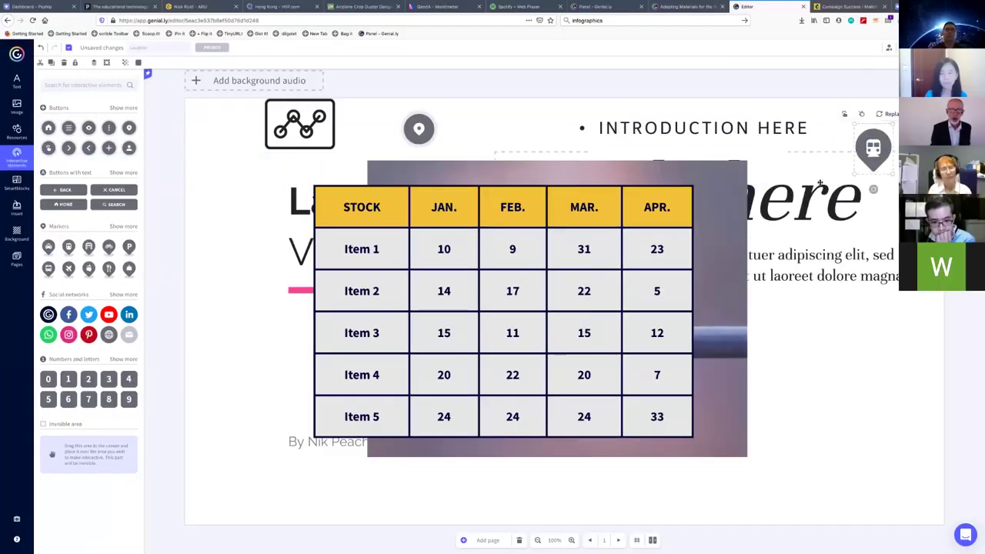
Step: Look through the data Smartblocks and the options for inserting audio, video and other external content
left_click(16, 182)
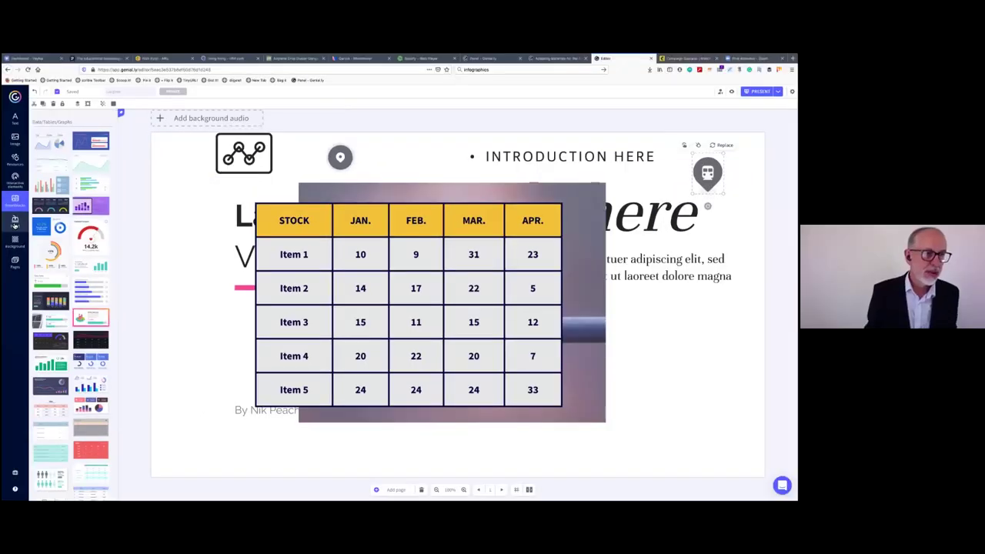
left_click(14, 223)
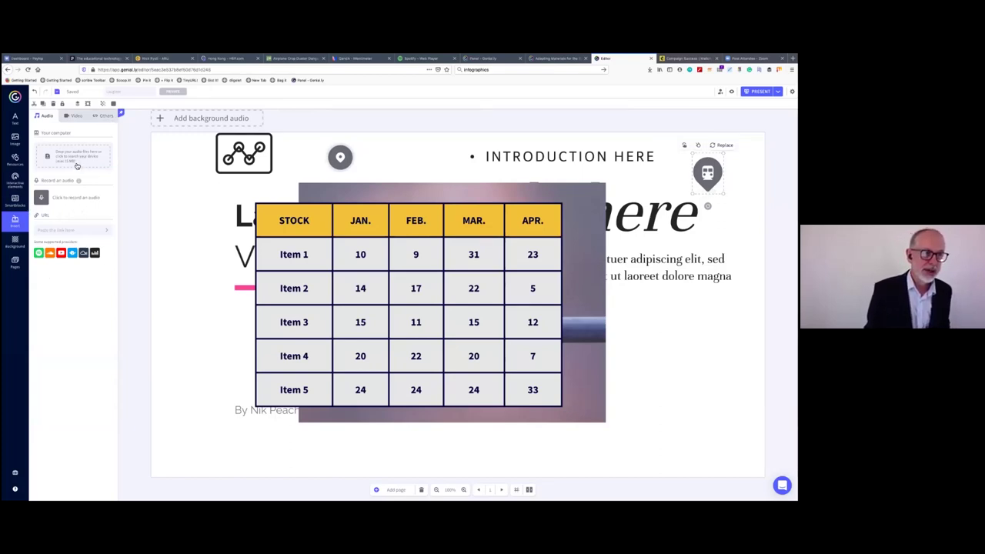
left_click(71, 118)
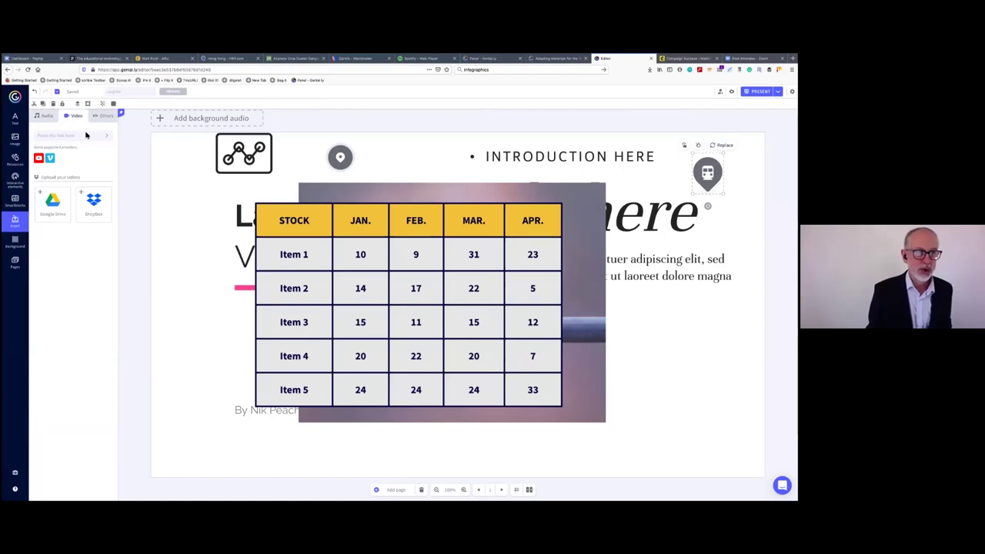
left_click(102, 115)
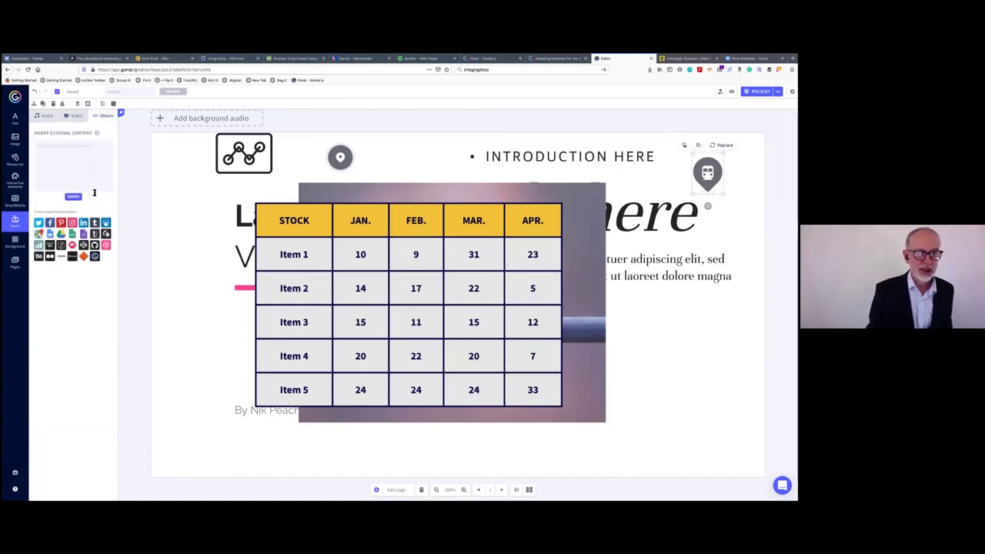
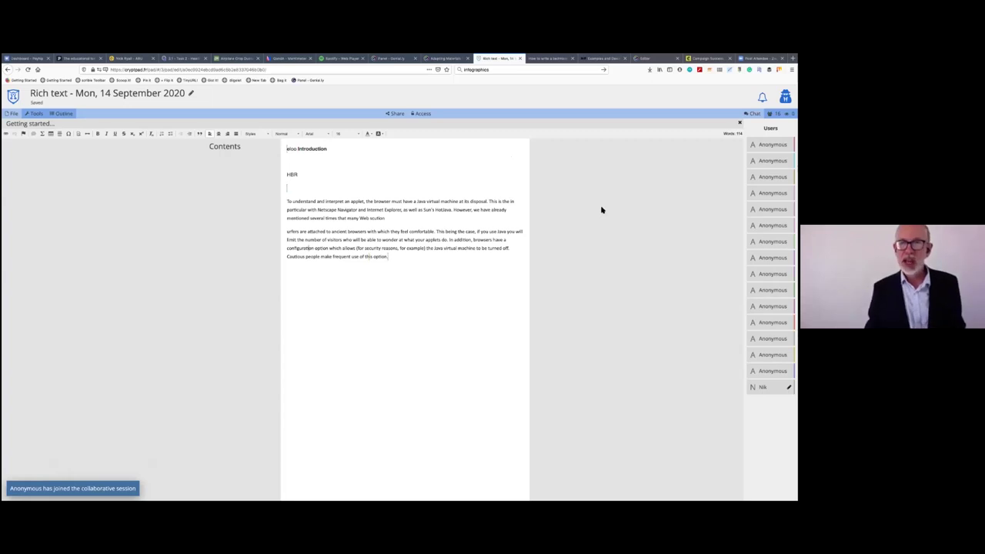
Step: Switch to the Adapting Materials presentation and read through the Task 2b text in its embedded collaborative pad
left_click(441, 59)
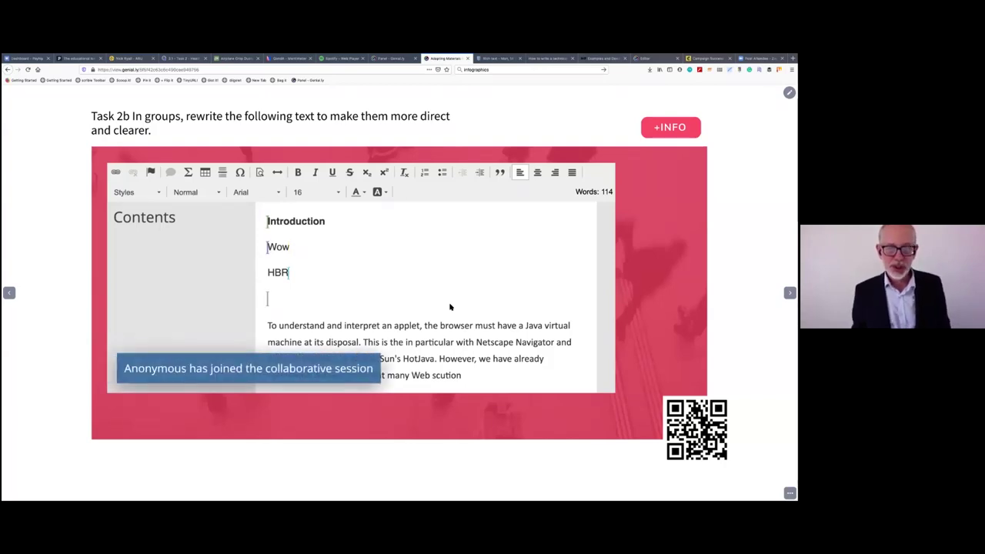
scroll(525, 317, "down", 5)
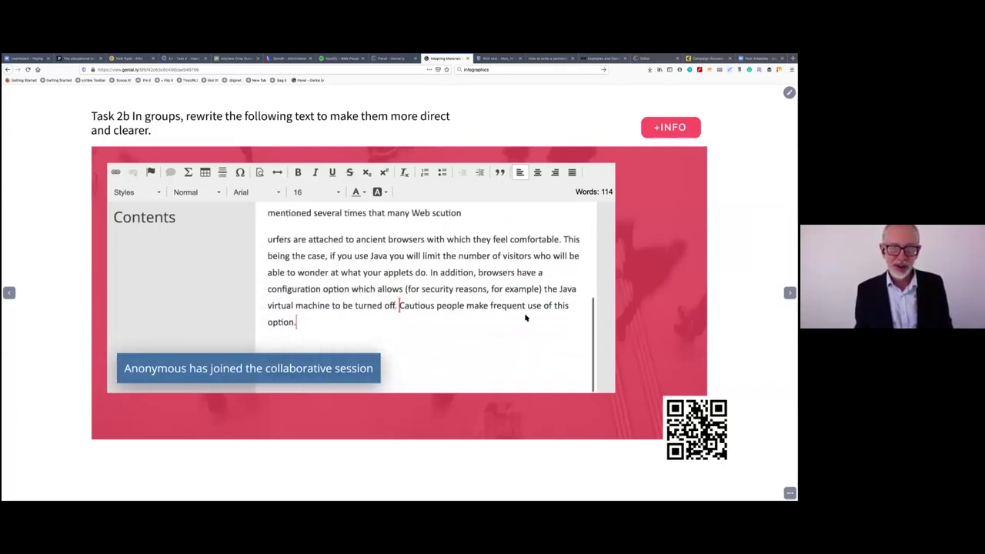
scroll(525, 317, "up", 4)
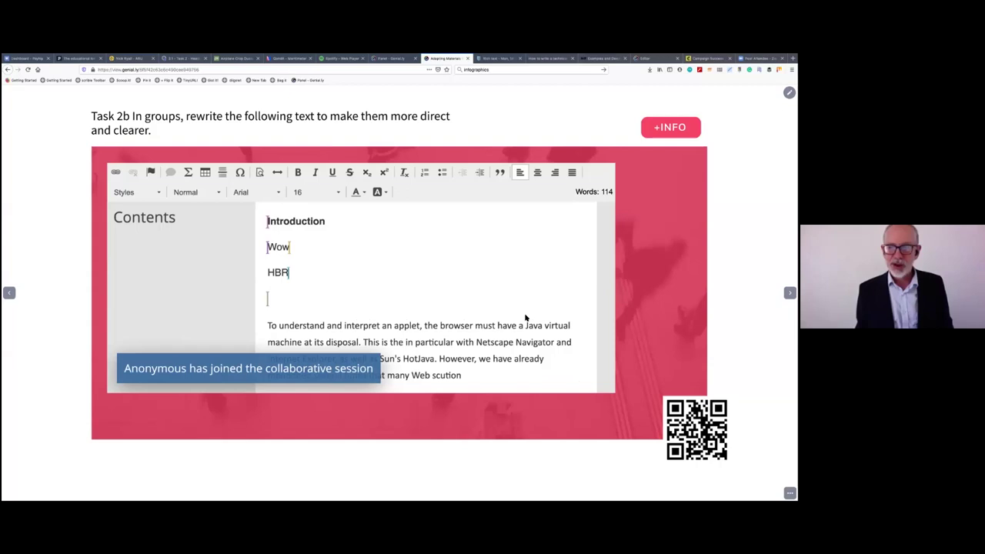
scroll(525, 318, "up", 1)
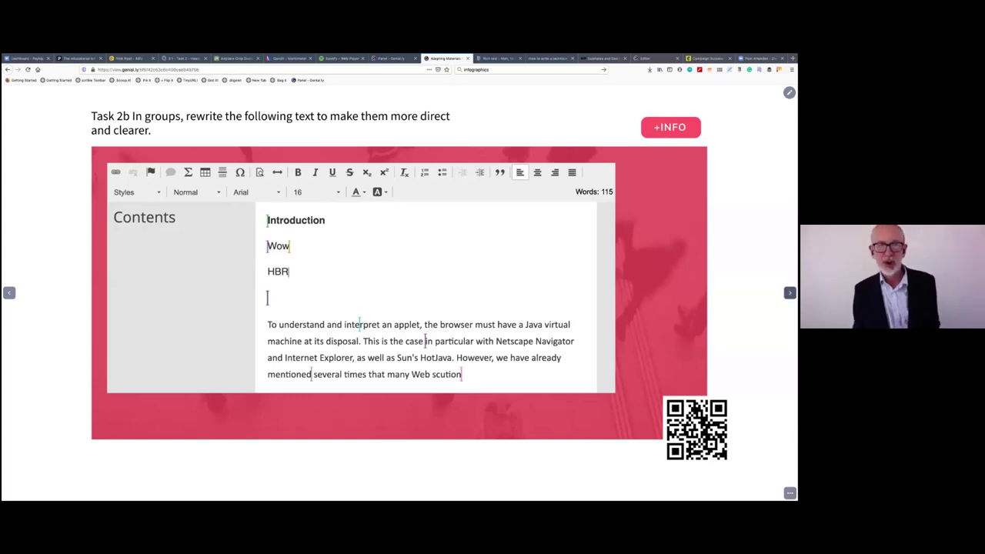
Step: Go to the presentation's CryptPad page, follow its link to the CryptPad site and create a new rich text pad
key("Right")
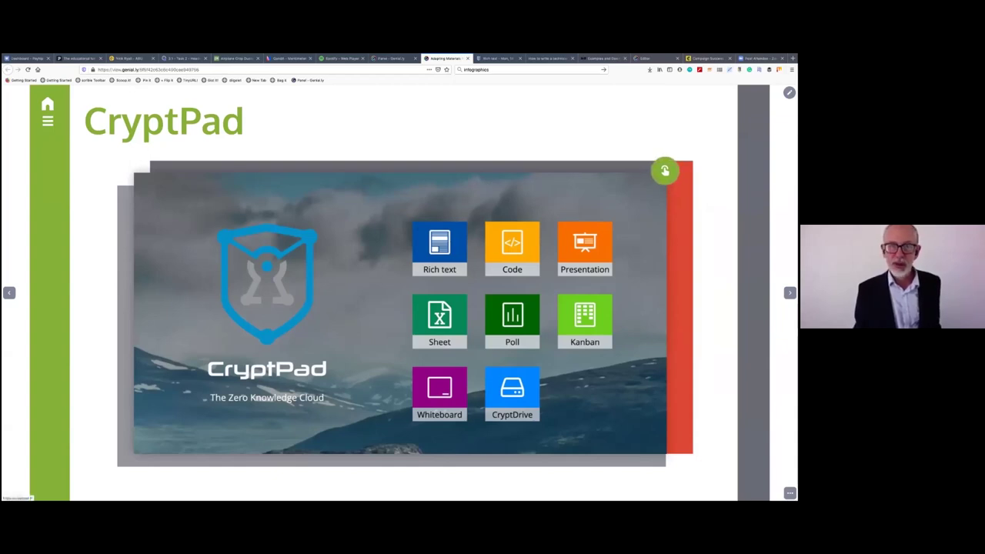
left_click(663, 171)
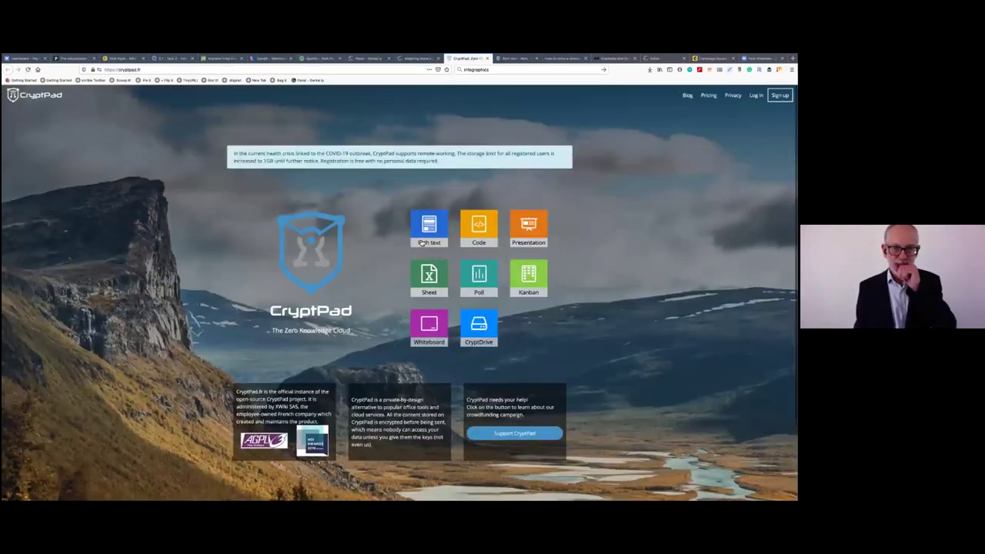
left_click(428, 236)
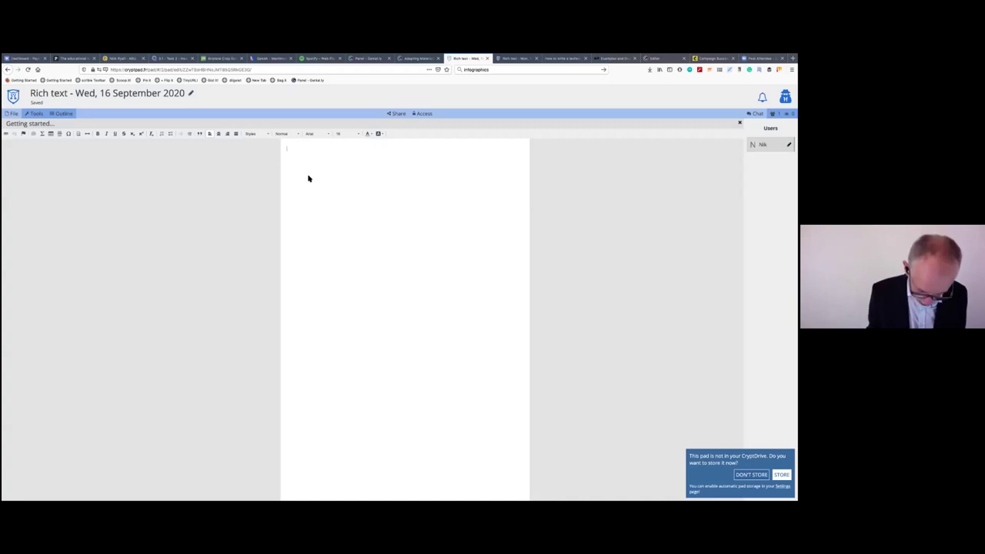
Step: Write "Hi how are you? This is good." in the rich text pad and copy its share link with edit rights
type("how are")
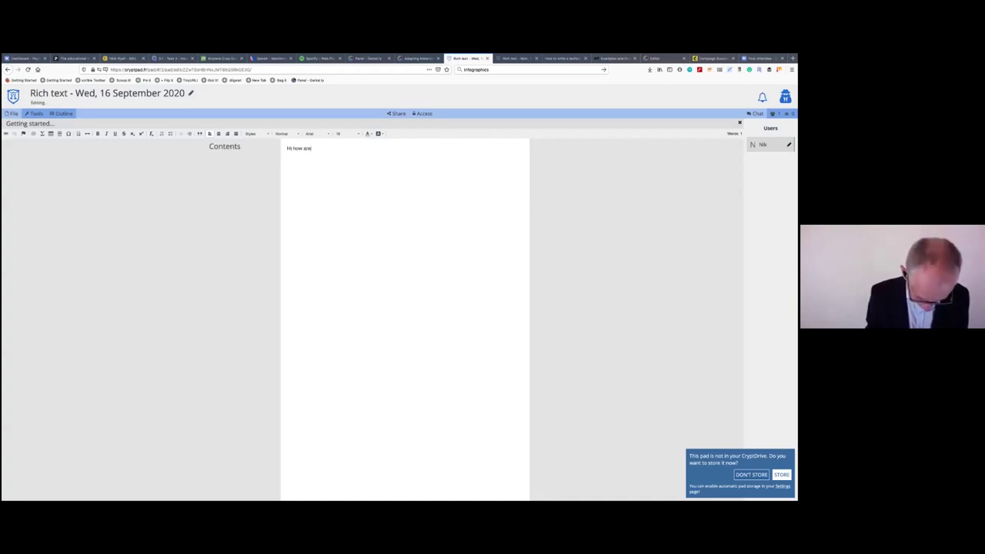
type(" you?")
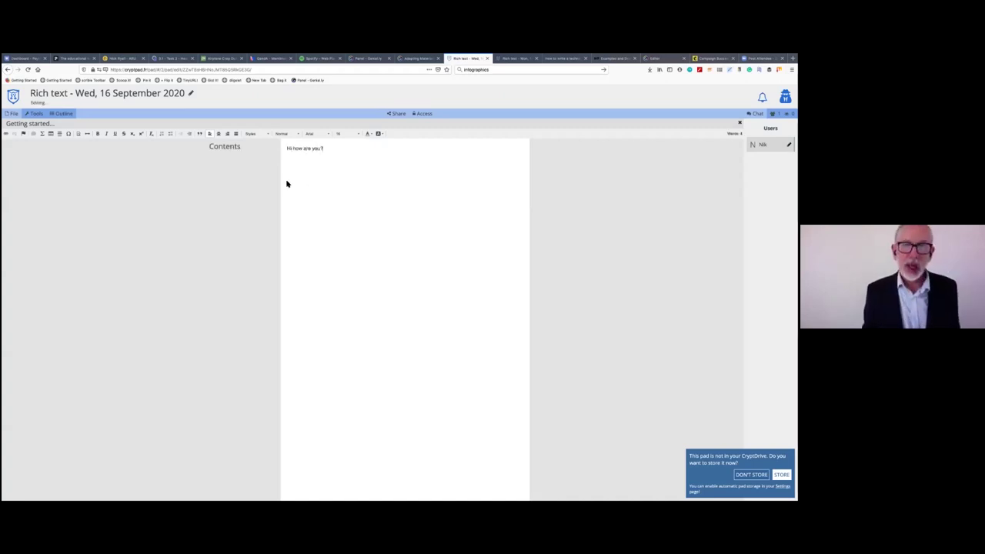
left_click(405, 117)
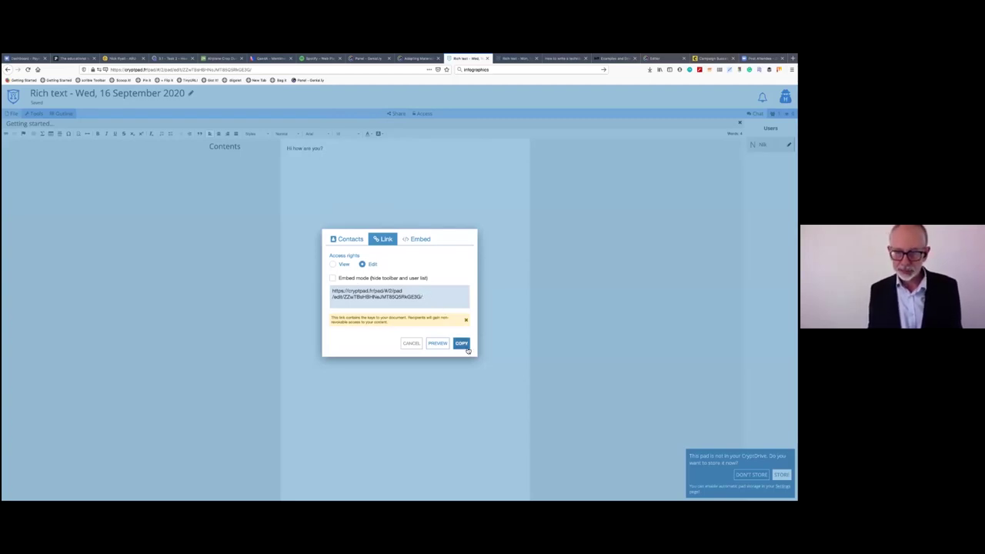
left_click(505, 341)
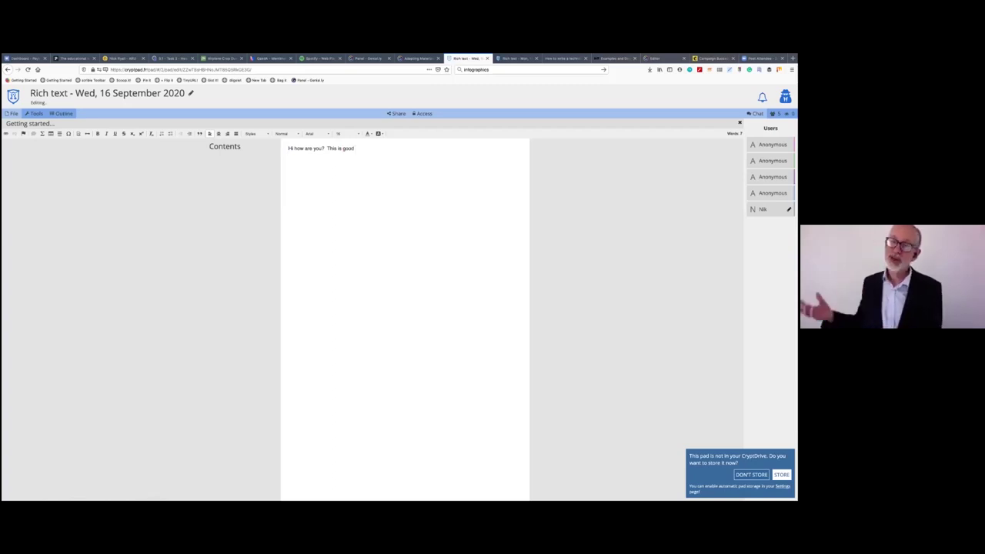
type(".")
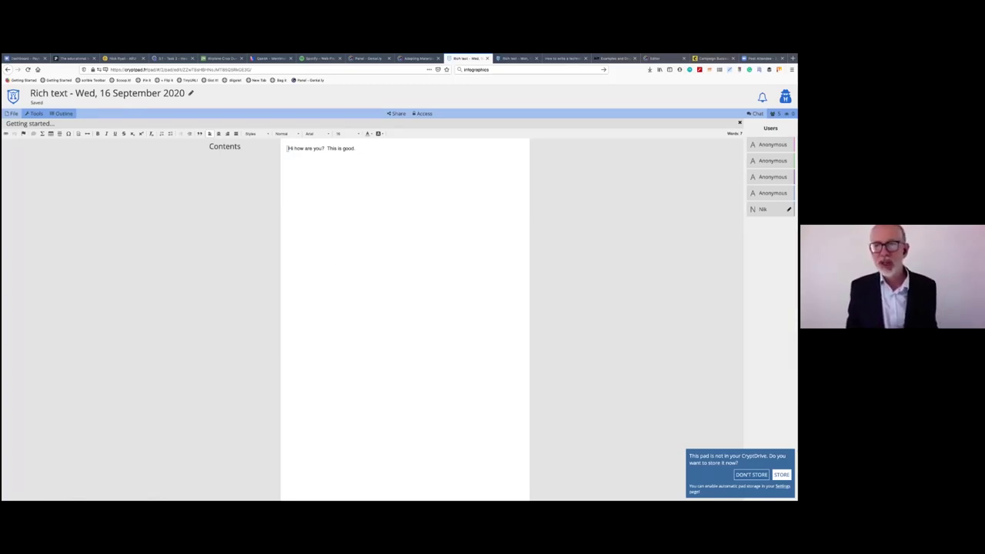
Step: Return to the CryptPad home page at cryptpad.fr and create a new whiteboard
left_click(9, 70)
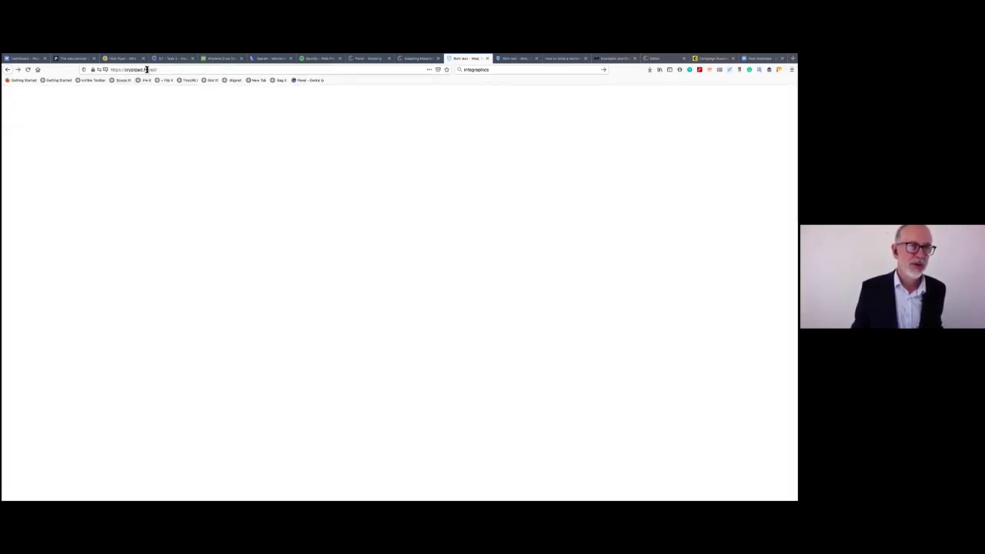
left_click_drag(148, 70, 167, 74)
key("BackSpace")
key("Return")
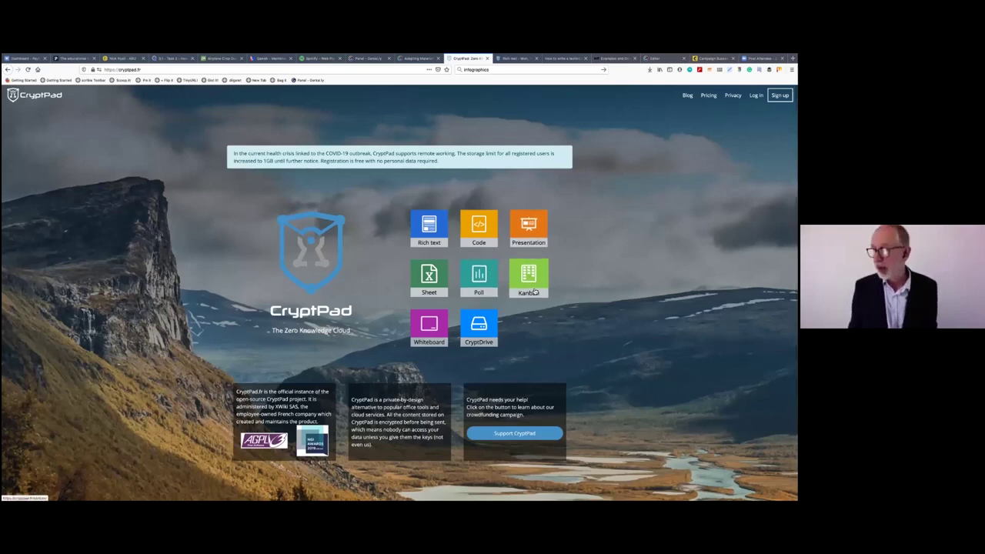
left_click(435, 332)
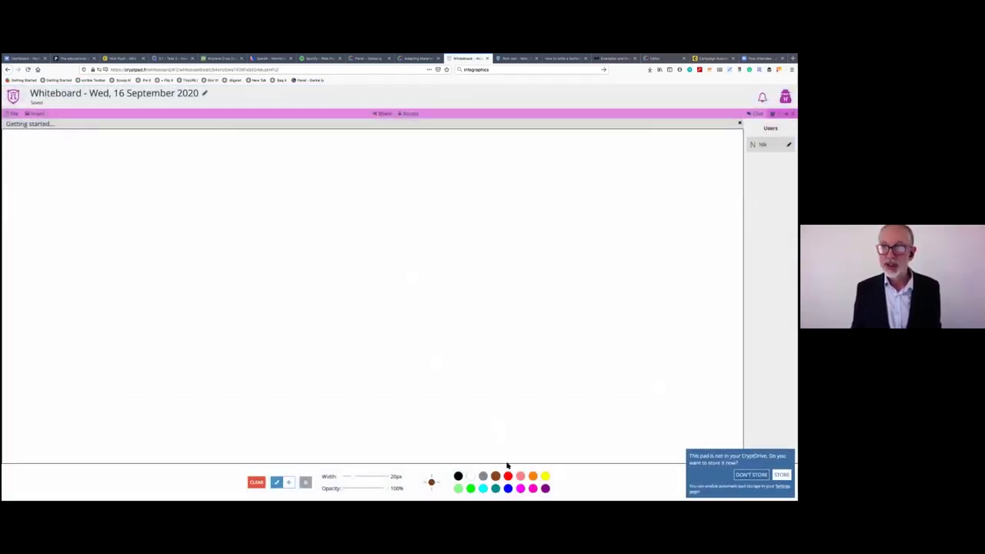
Step: Draw three separate freehand brown strokes across the middle of the whiteboard, 20px wide, and close the whiteboard
mouse_move(383, 197)
left_mouse_down()
mouse_move(424, 266)
mouse_move(433, 263)
left_mouse_up()
left_click_drag(206, 247, 379, 322)
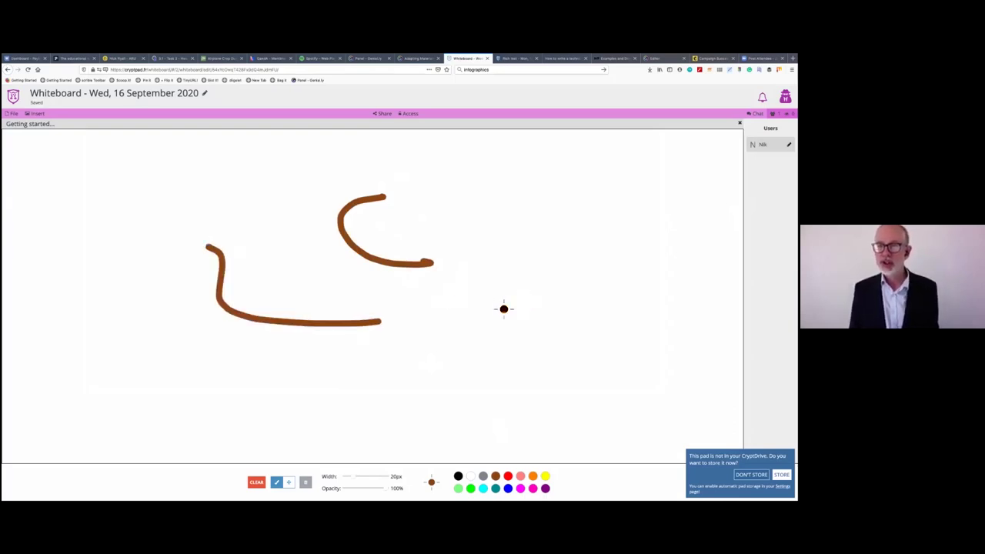
left_click_drag(527, 299, 467, 336)
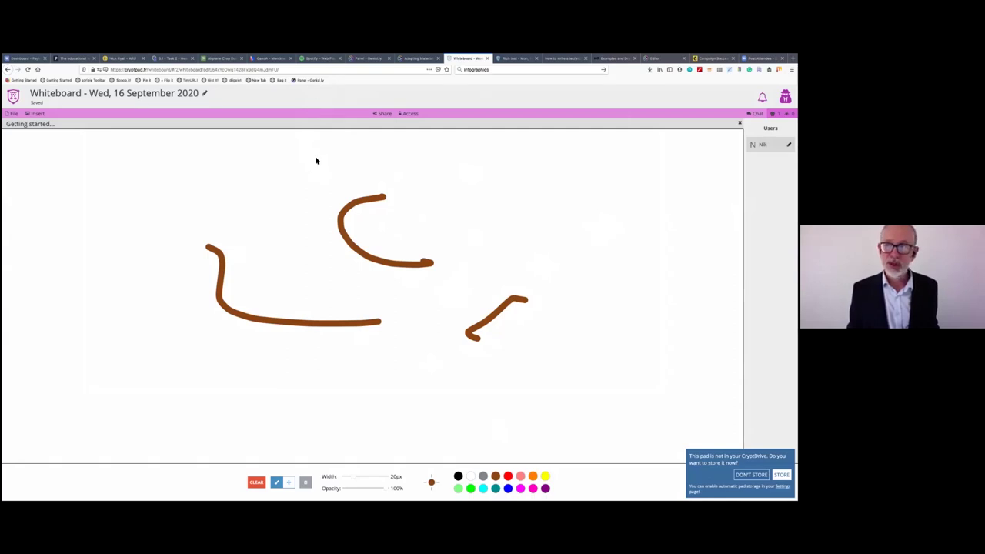
left_click(486, 60)
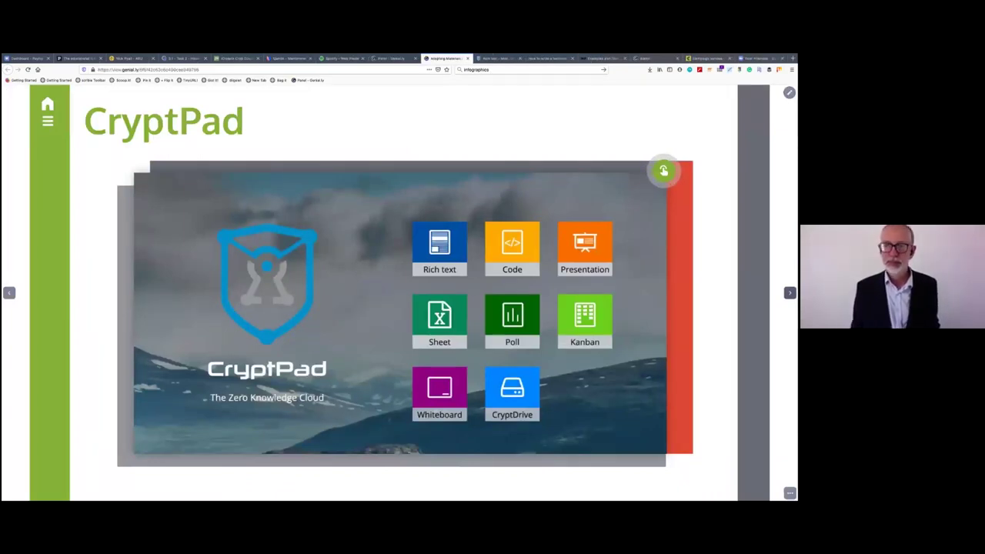
Step: Go to the Happiness page of the Adapting Materials presentation and briefly play each of the three speakers' audio clips
scroll(312, 131, "down", 6)
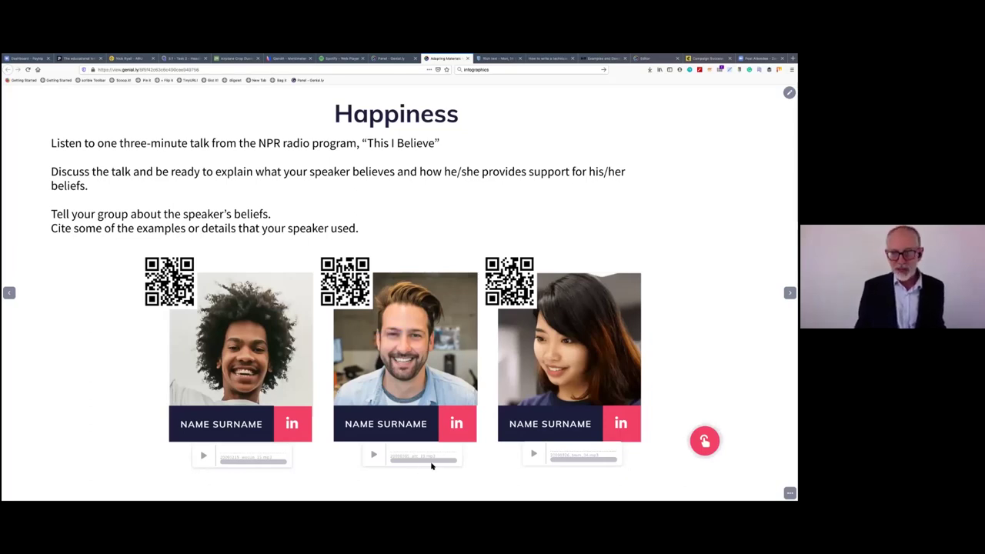
left_click(203, 455)
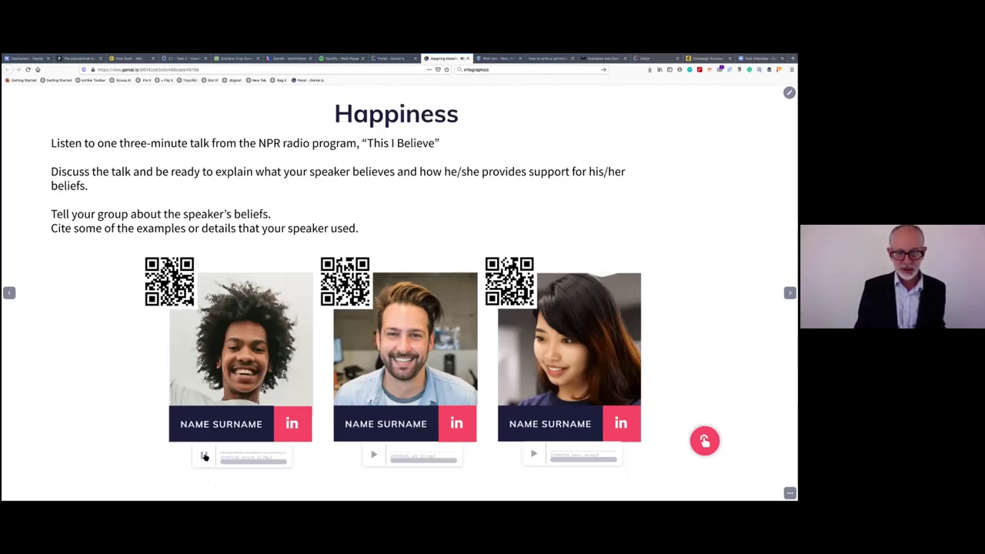
left_click(204, 455)
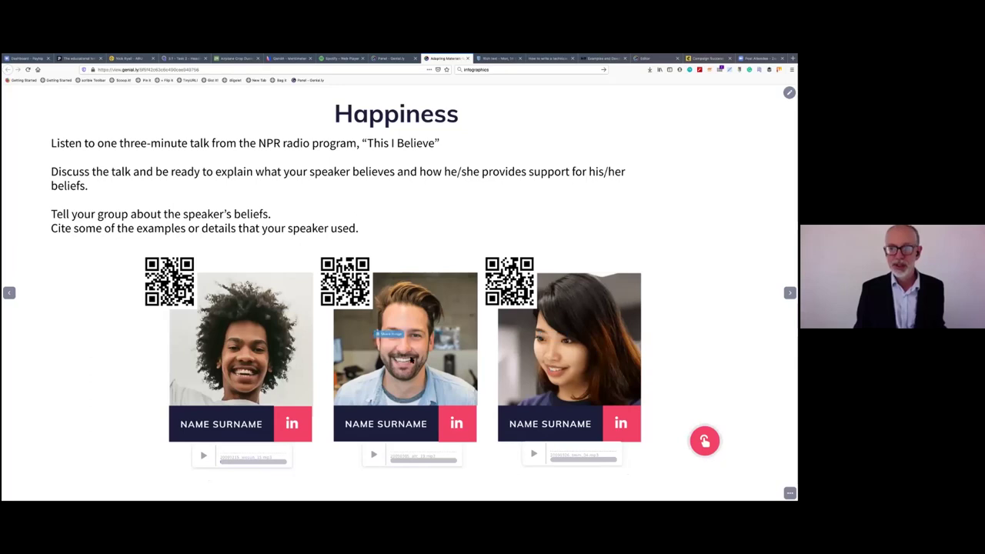
left_click(374, 456)
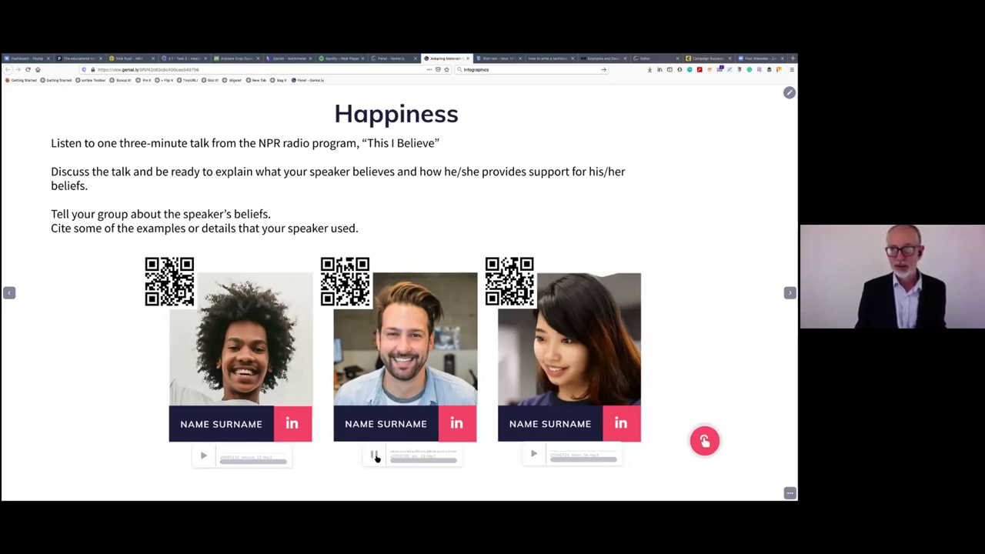
left_click(374, 456)
left_click(534, 454)
left_click(535, 454)
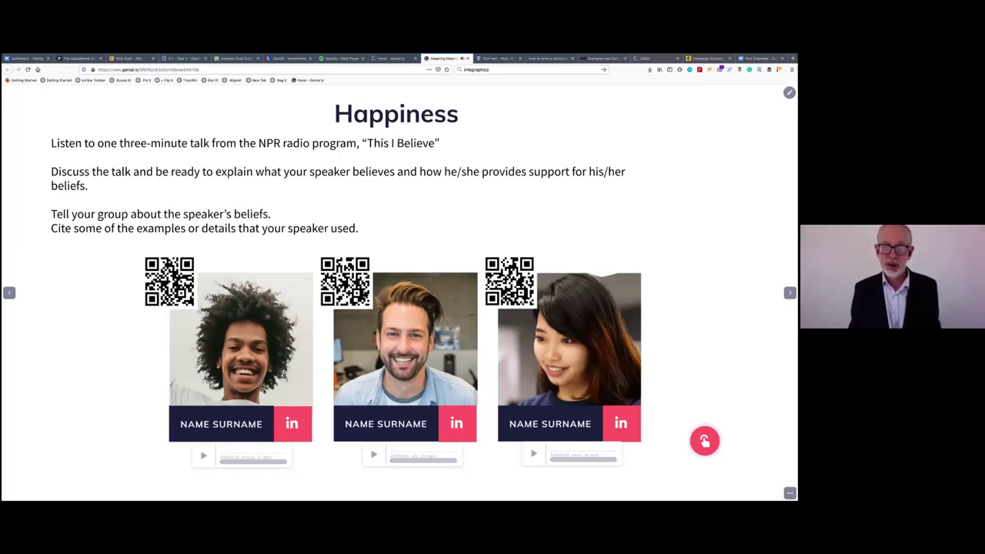
Step: Open the interactive pop-ups on the Happiness page, view the discussion questions and close them again
left_click(409, 285)
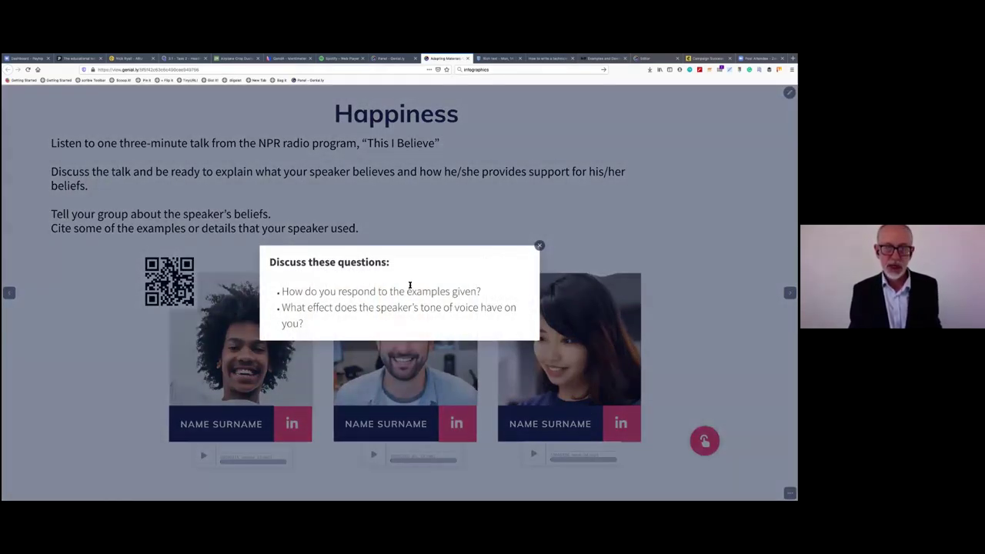
left_click(539, 246)
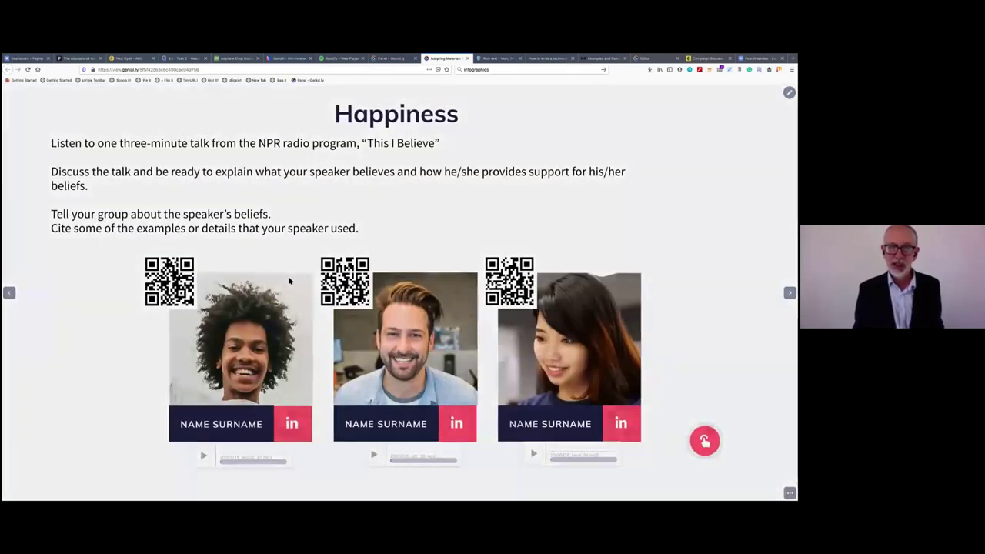
left_click(289, 281)
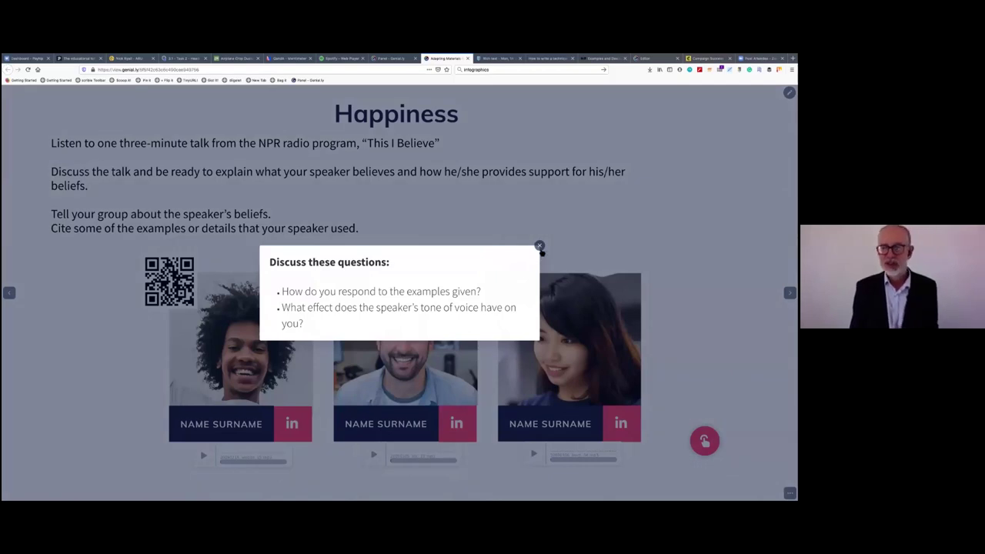
left_click(539, 246)
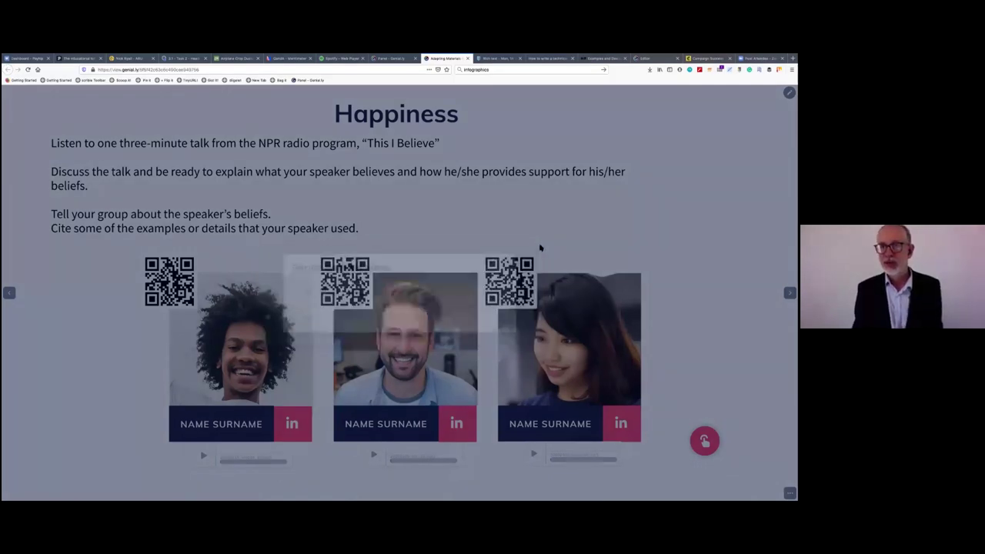
left_click(704, 440)
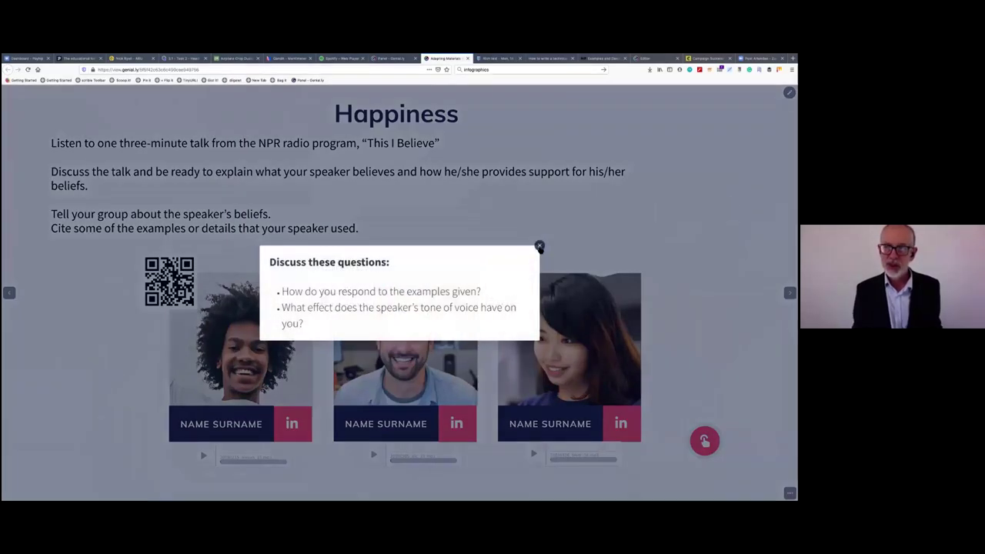
left_click(539, 246)
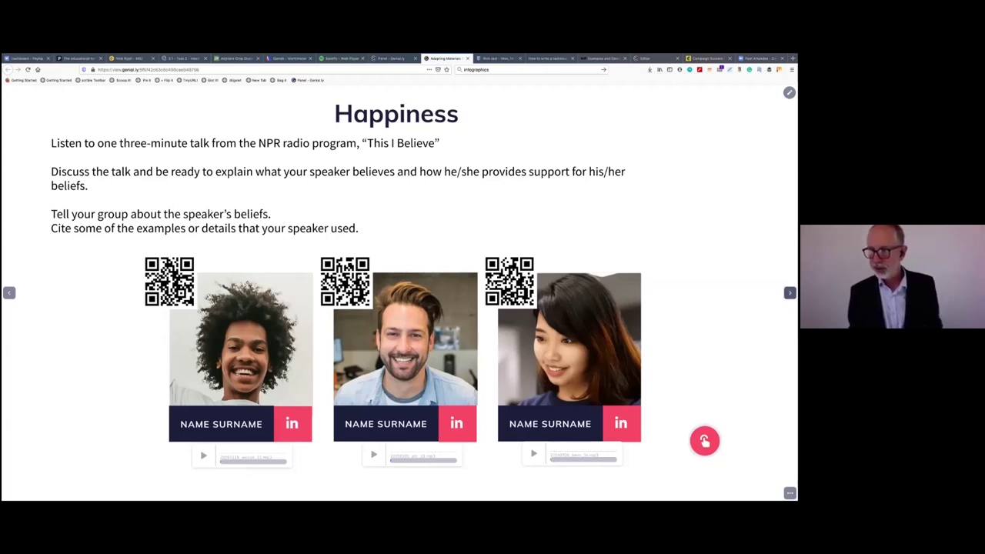
Step: Go to the Listening 1 page, try the Audio Link in its QR code pop-up, and return to the page without the pop-up
key("Right")
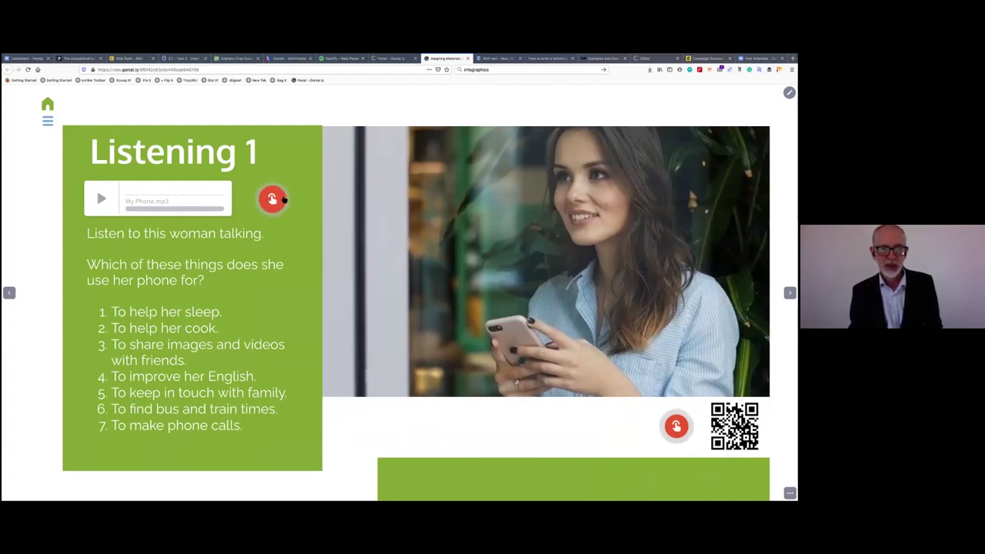
left_click(275, 200)
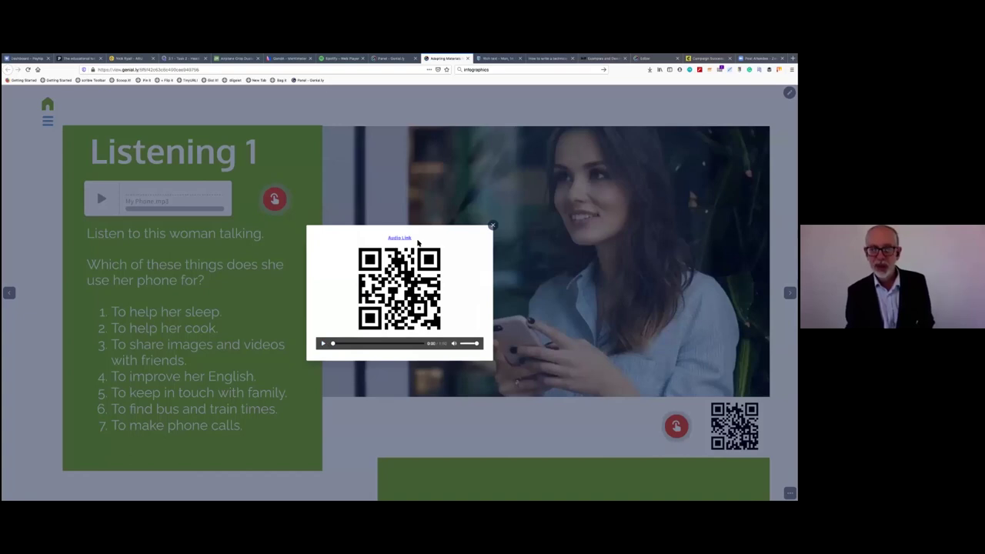
left_click(401, 238)
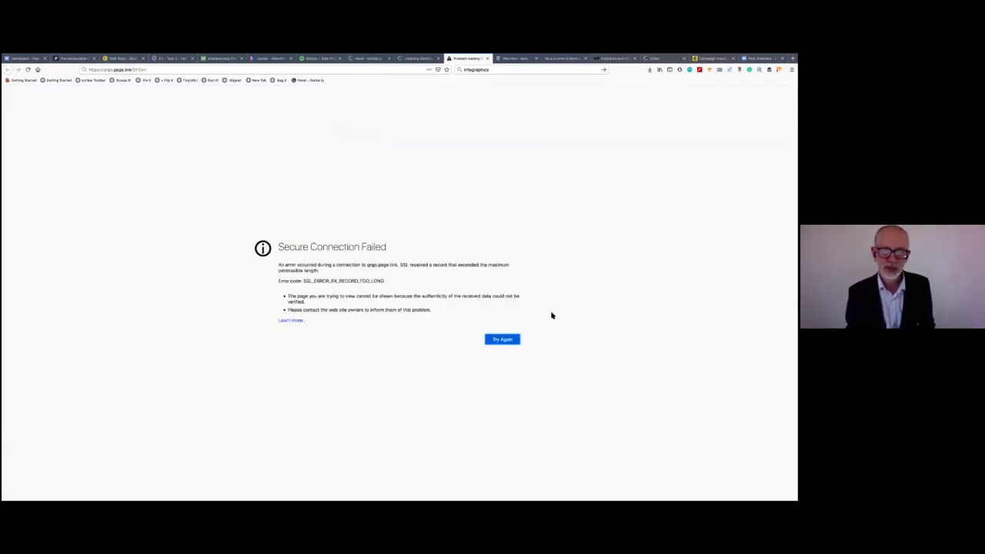
left_click(502, 339)
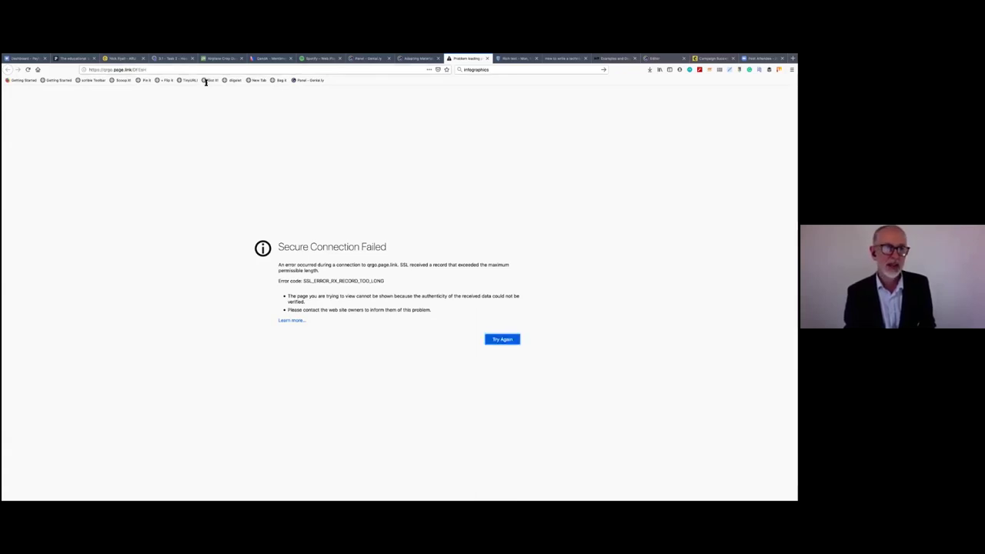
left_click(29, 69)
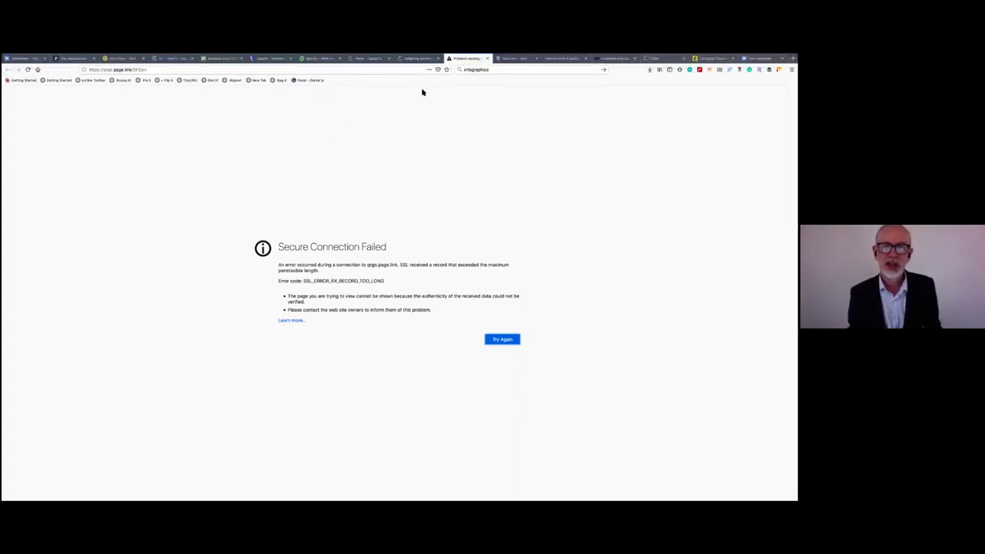
left_click(419, 59)
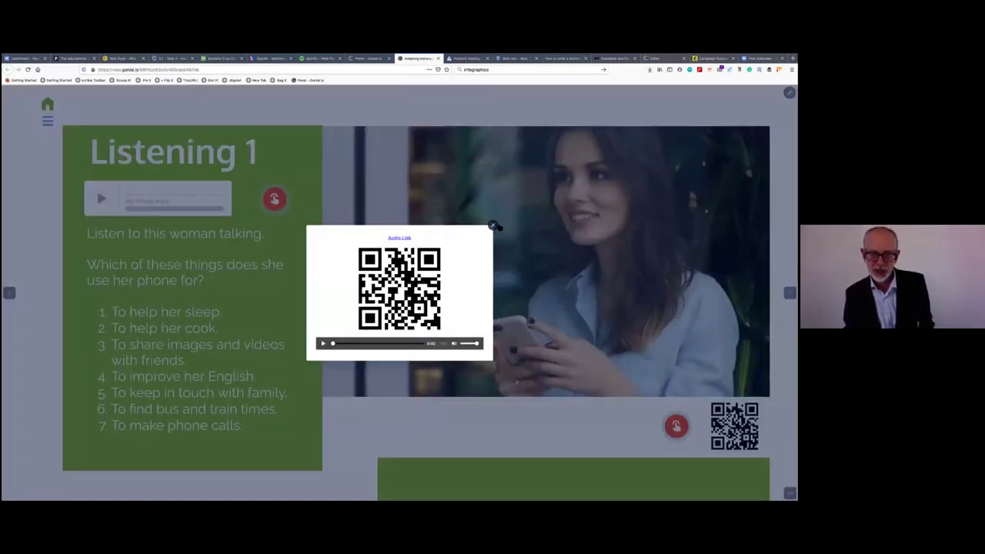
left_click(493, 225)
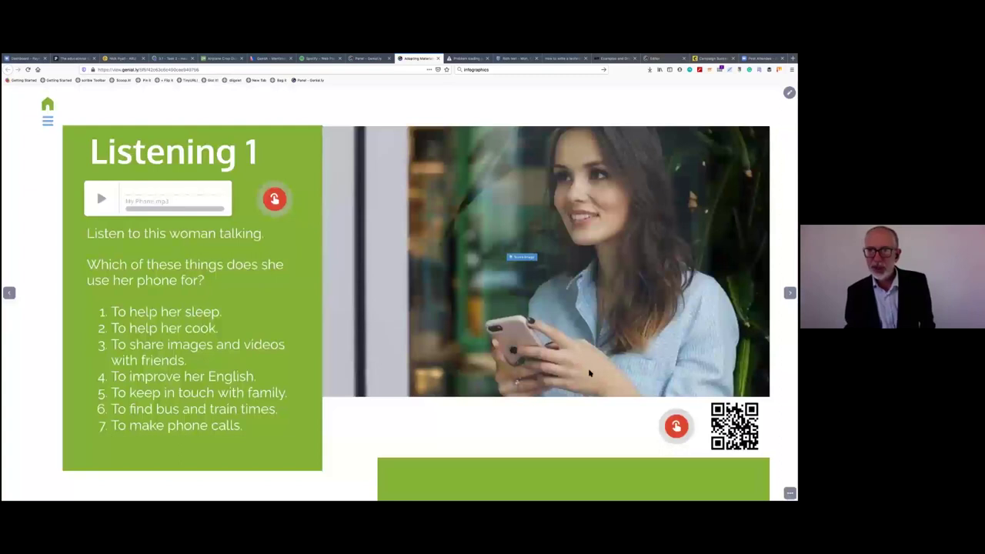
Step: Open the Listening 1 vocabulary exercise and place apps in gap 1, images in gap 3, addicted in gap 4 and commuting in gap 6
left_click(675, 426)
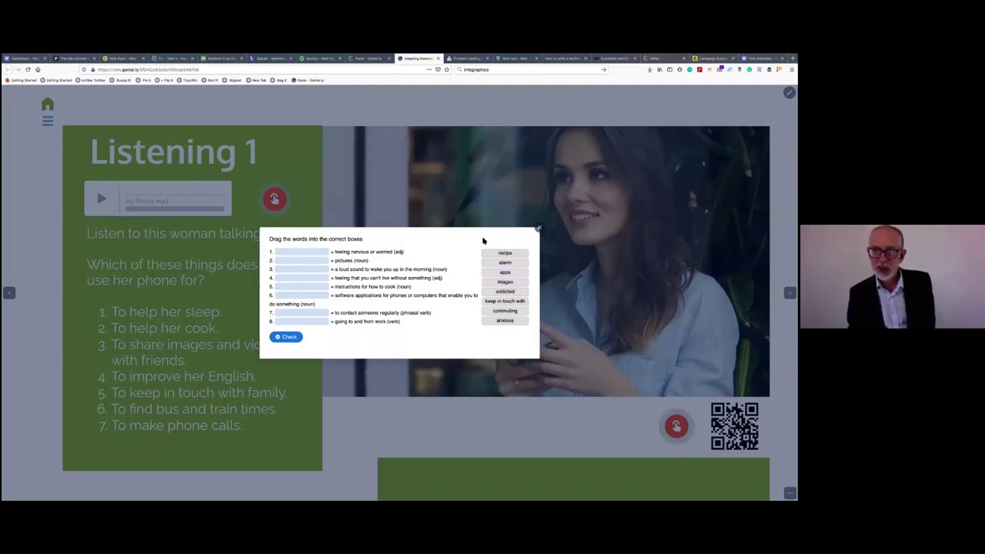
left_click_drag(504, 273, 311, 280)
left_click_drag(504, 273, 312, 269)
left_click_drag(524, 263, 342, 259)
left_click_drag(505, 253, 300, 260)
left_click_drag(506, 282, 301, 297)
left_click_drag(505, 282, 300, 316)
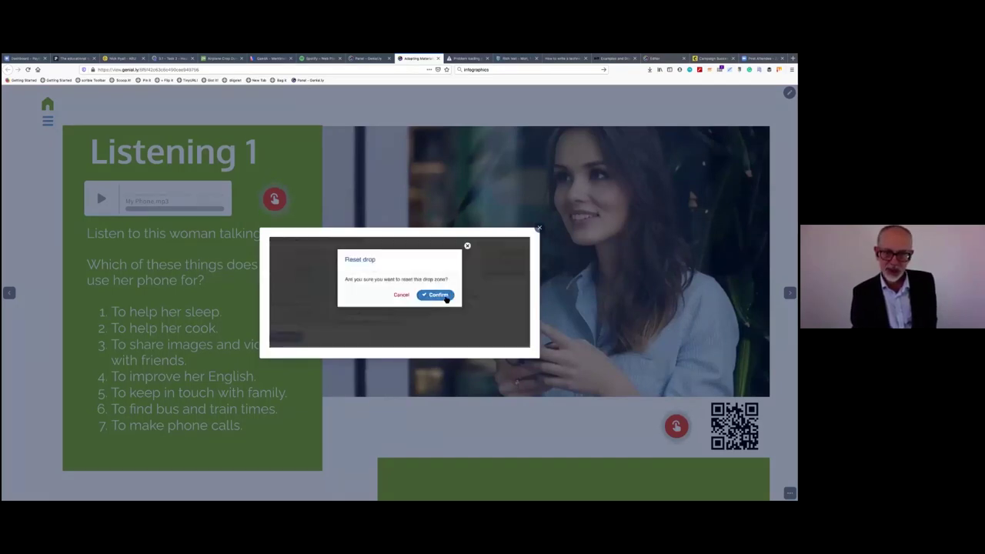
left_click(435, 295)
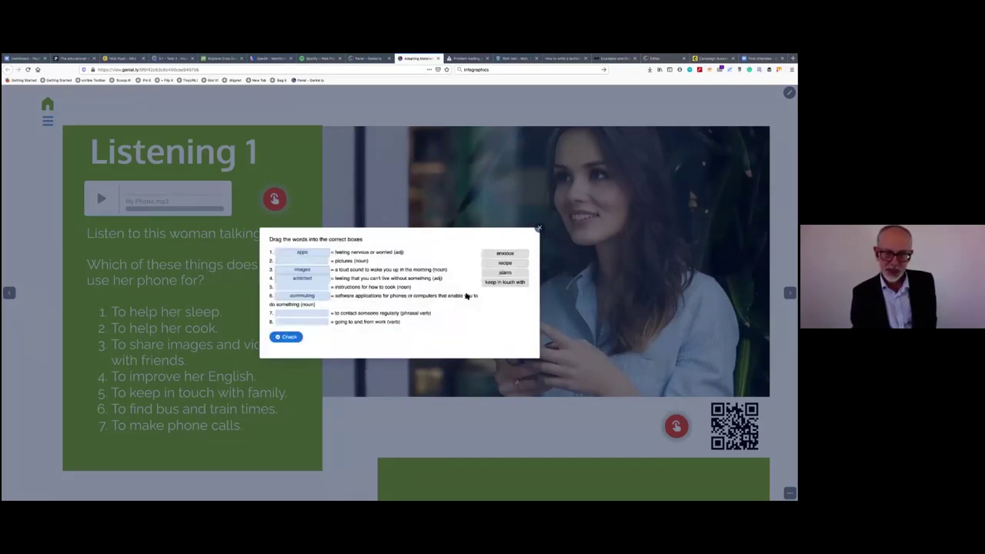
Step: Check the vocabulary exercise answers, show the solution and close the exercise
left_click(292, 339)
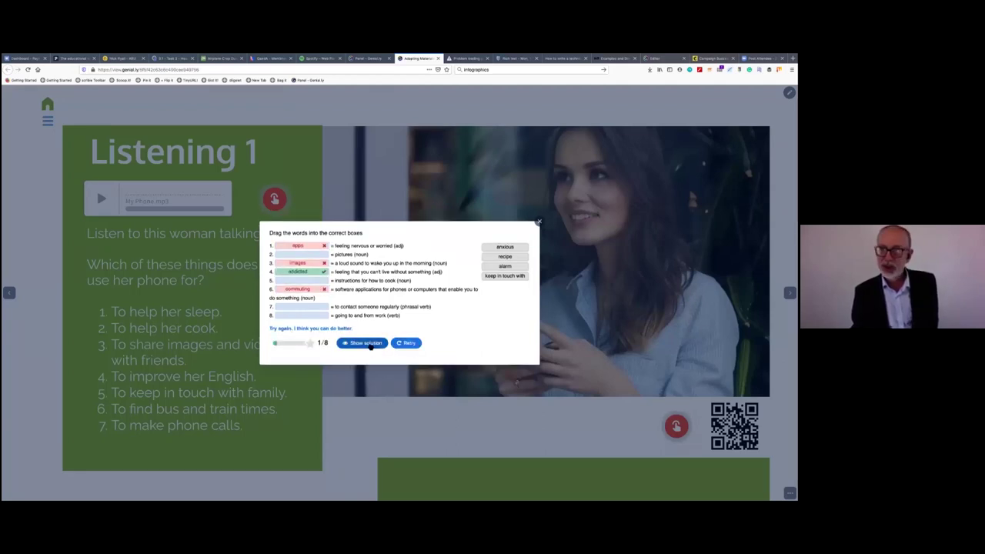
left_click(366, 347)
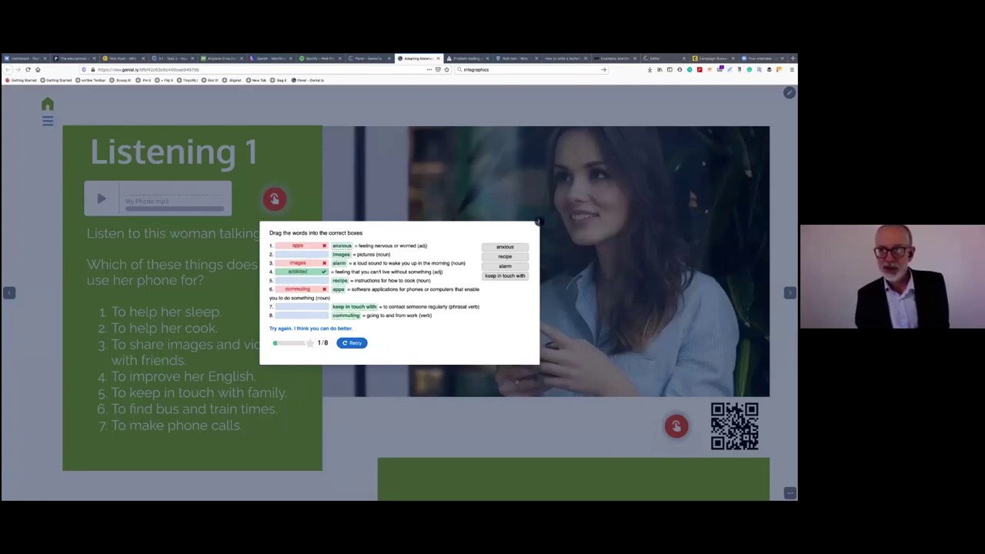
left_click(540, 222)
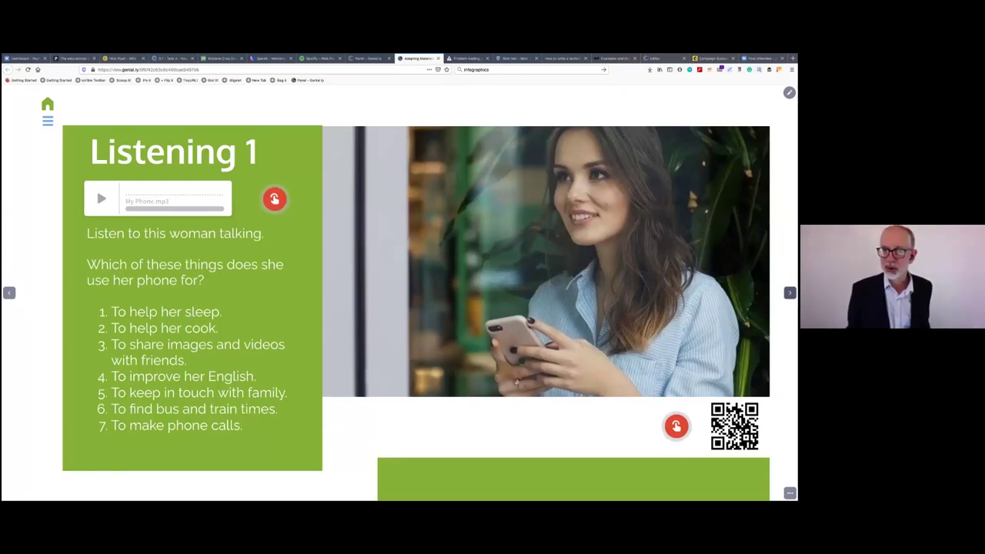
Step: Go to the Pronunciation page, play the first sentence and write "I never leave home wqithout my phone" as its answer
key("Right")
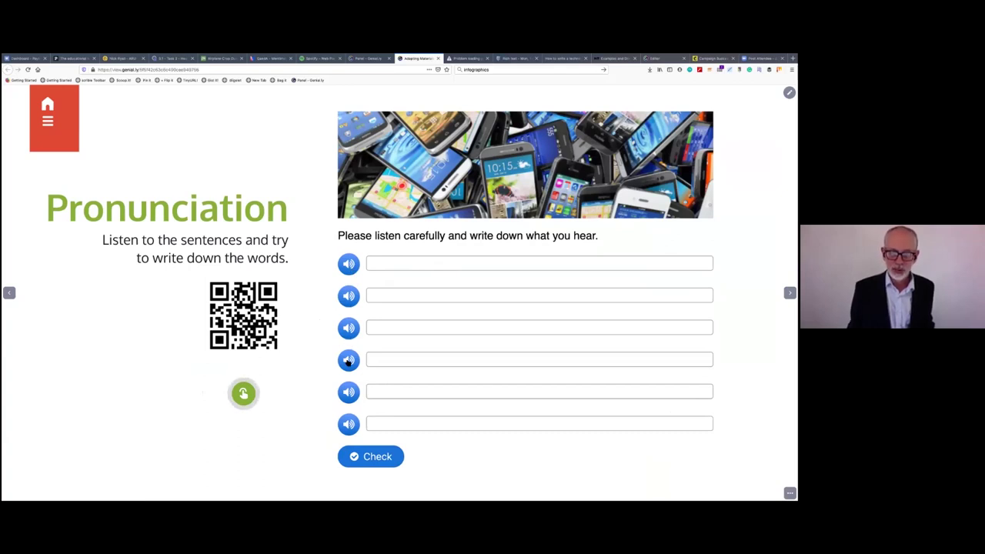
left_click(349, 264)
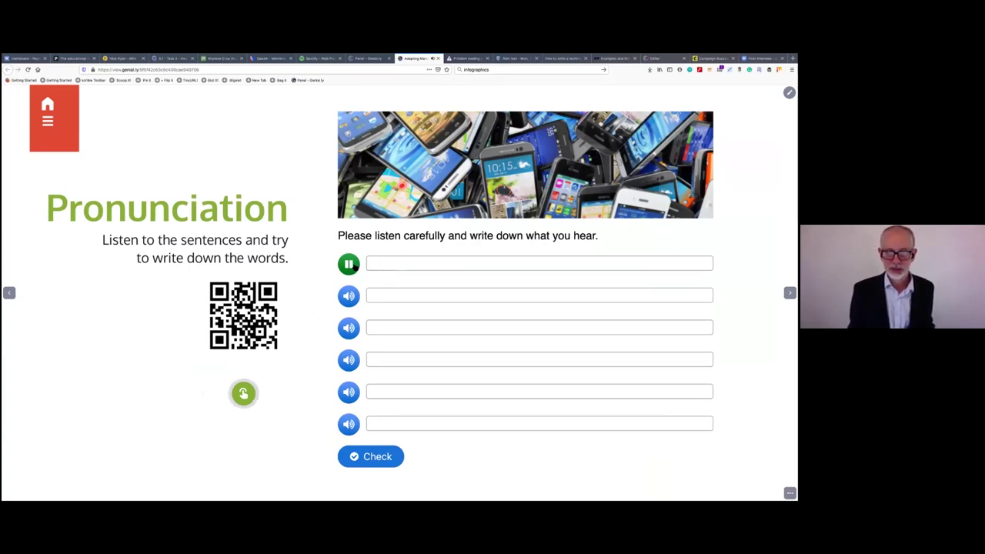
left_click(421, 268)
type("I never ")
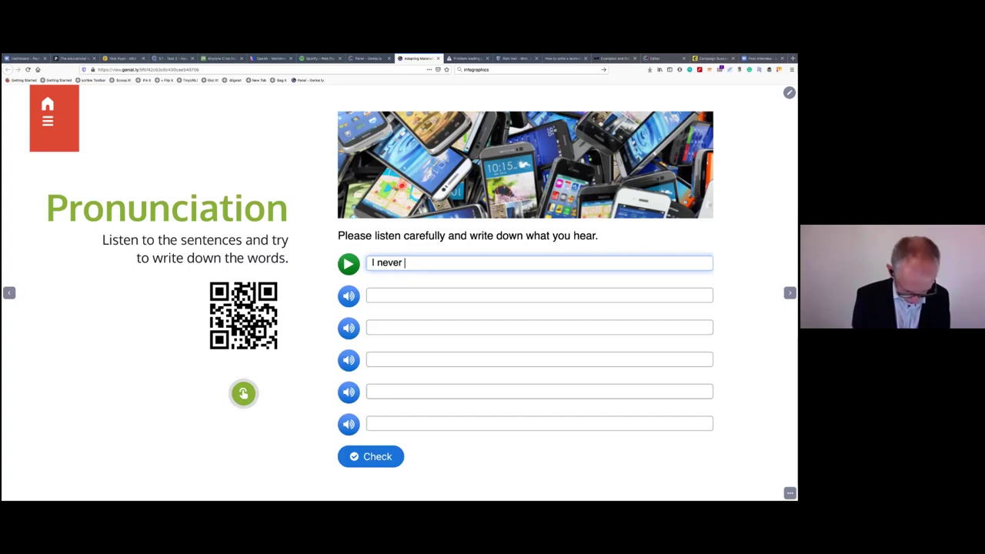
type("leave home wqi")
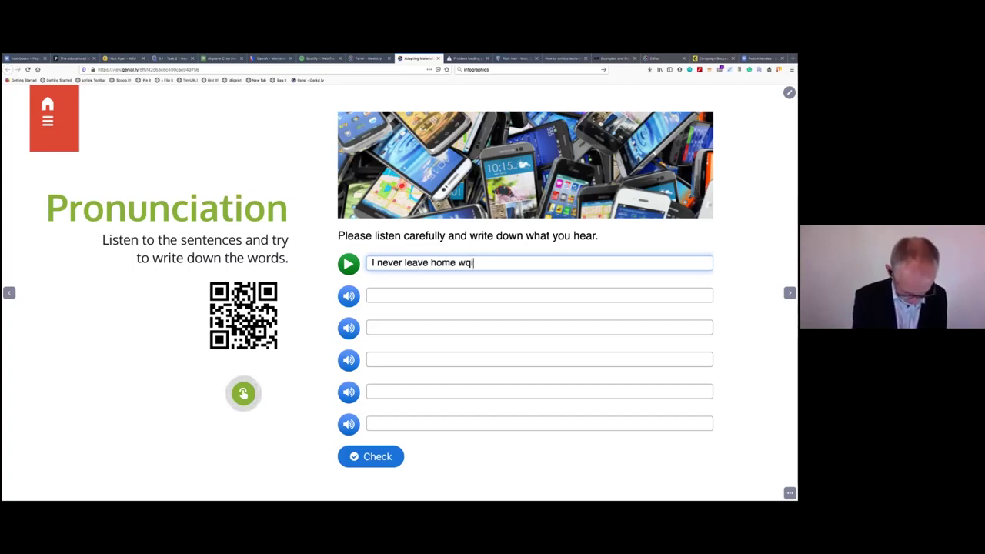
type("thout my phone")
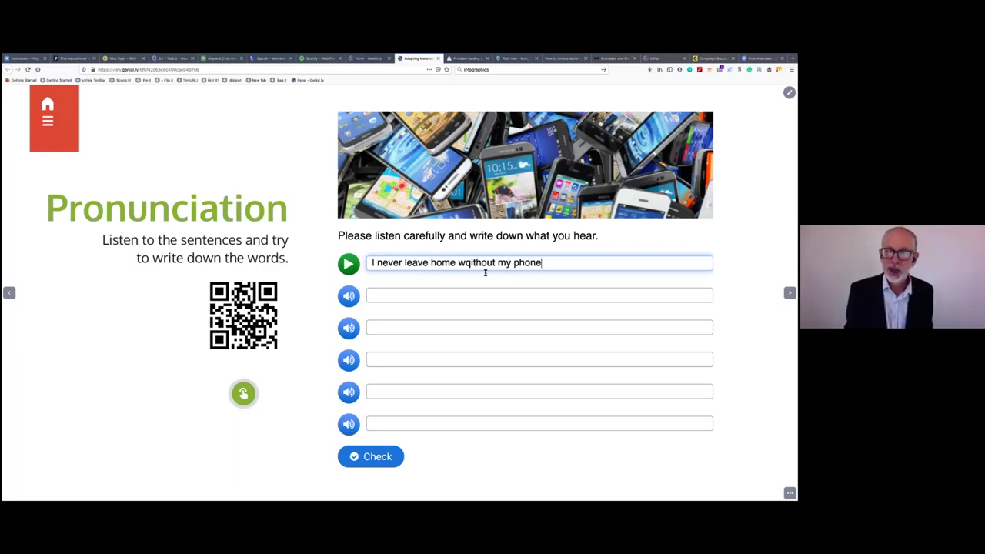
Step: Copy the first answer and paste it into the other five answer fields of the dictation exercise
left_click_drag(541, 262, 372, 262)
right_click(388, 262)
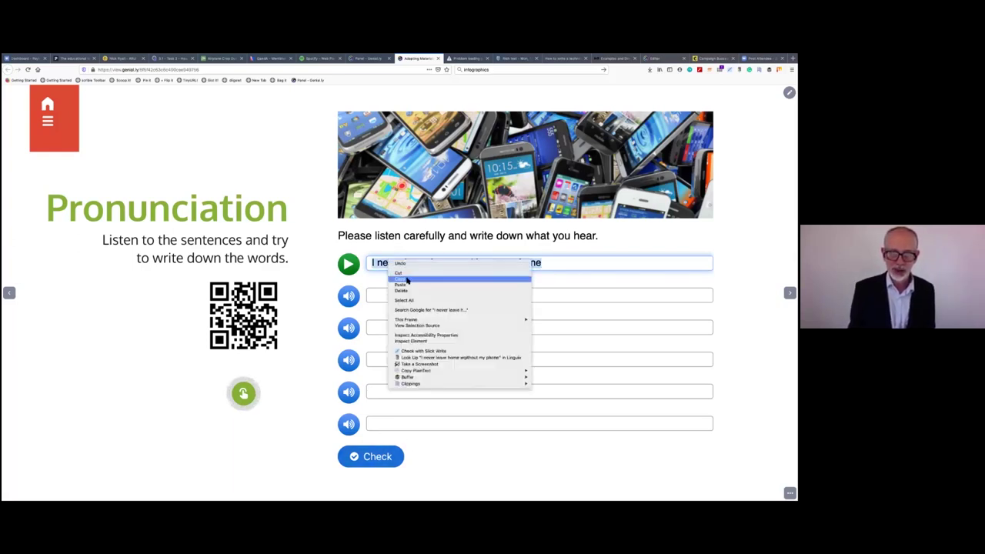
left_click(402, 280)
left_click(369, 298)
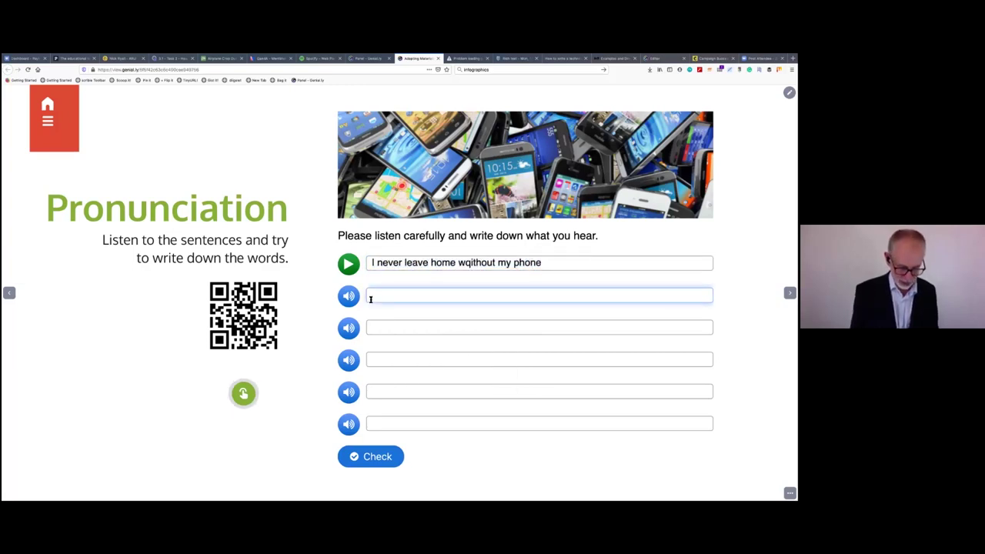
key("ctrl+v")
left_click(378, 327)
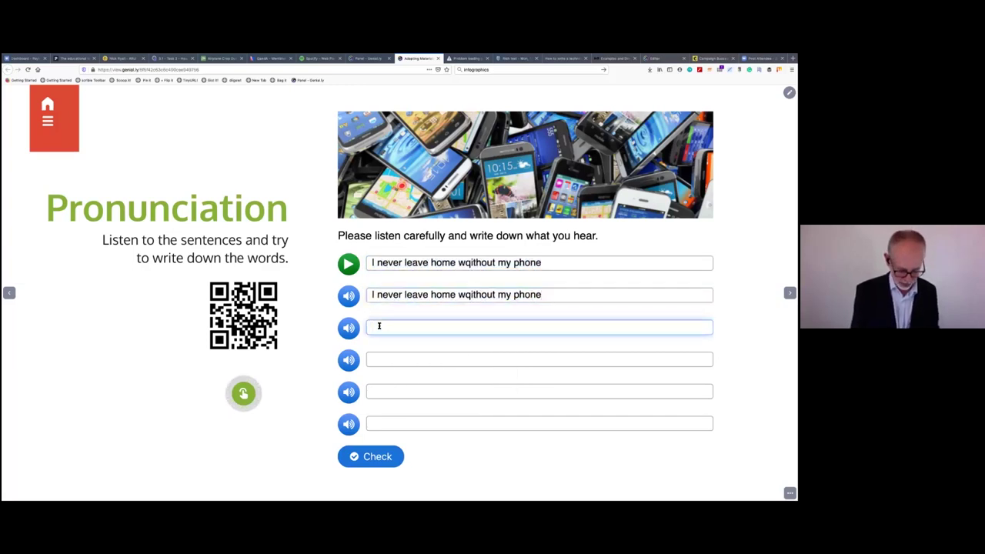
key("ctrl+v")
left_click(384, 356)
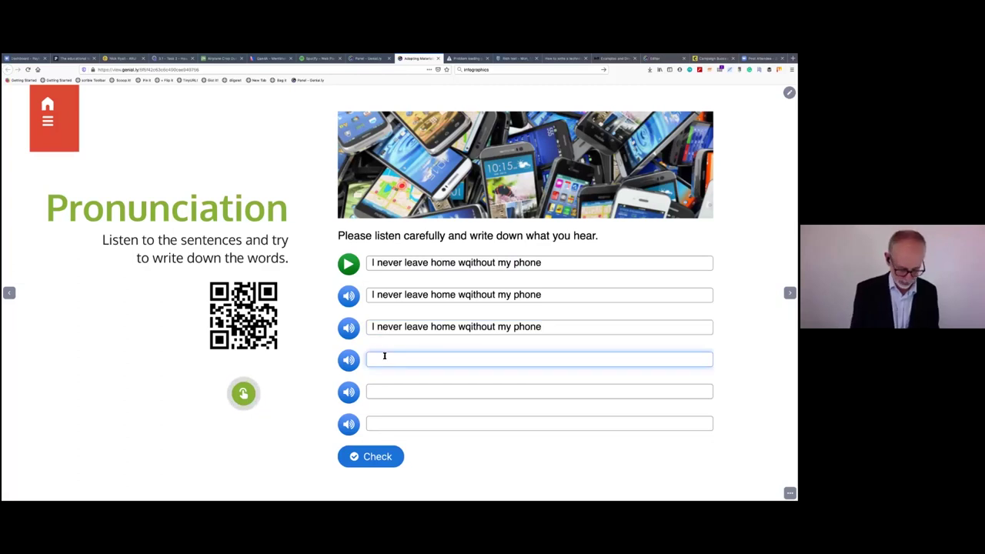
key("ctrl+v")
left_click(380, 392)
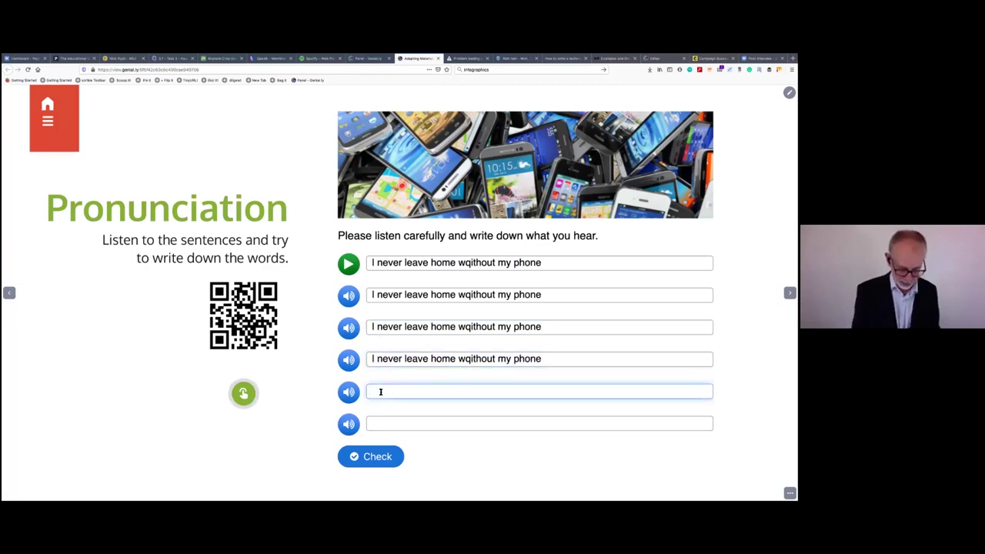
key("ctrl+v")
left_click(378, 424)
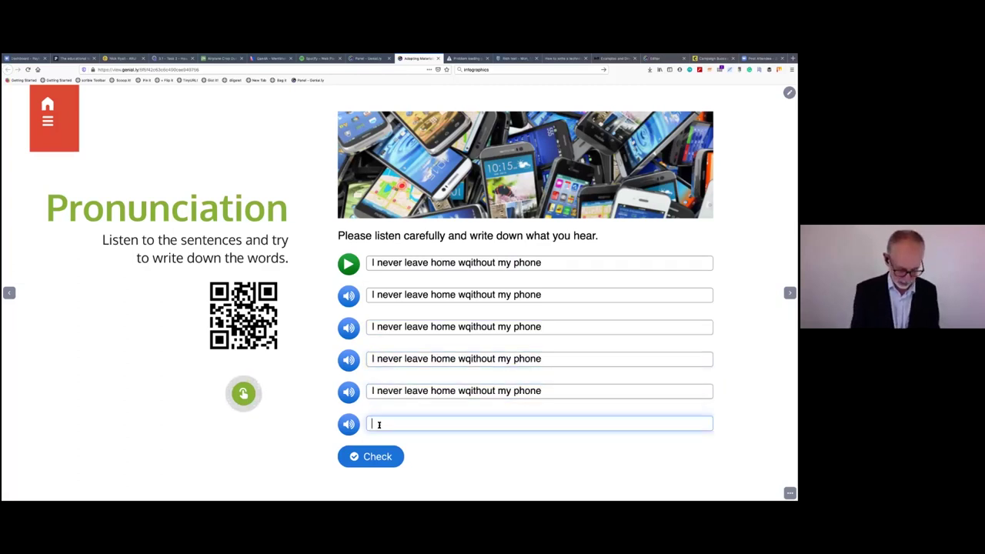
key("ctrl+v")
Step: Check the dictation answers, reset the exercise for a retry and continue to the Discussion page
left_click(373, 454)
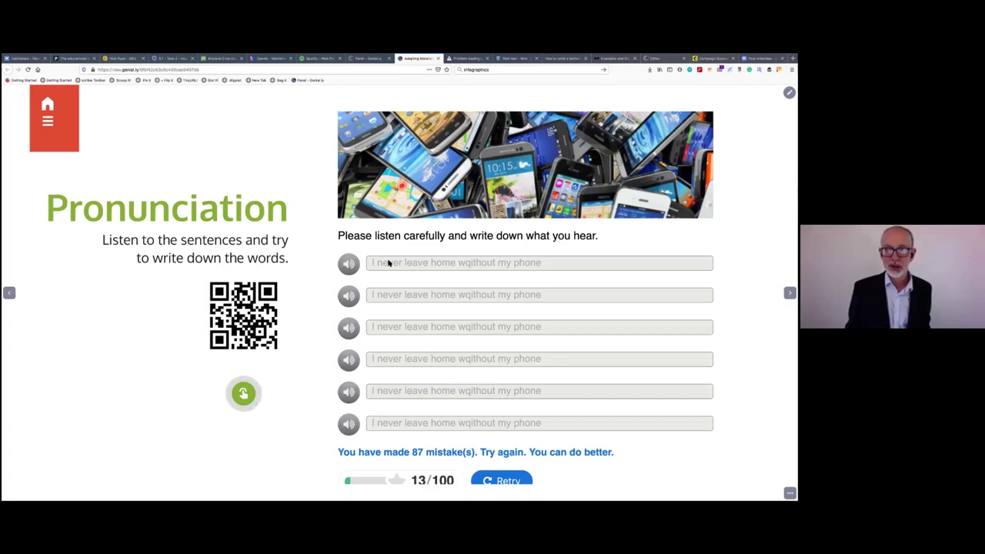
left_click(508, 480)
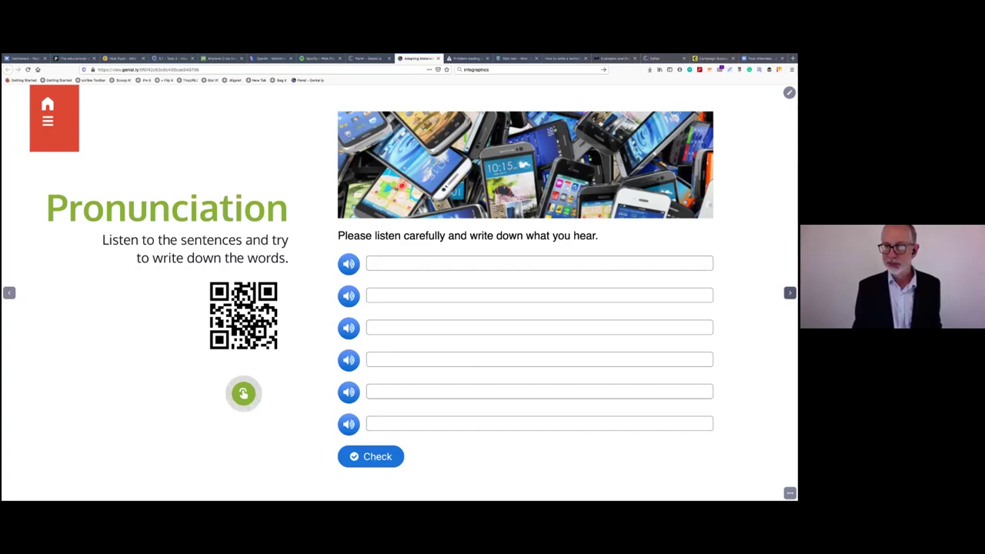
key("Right")
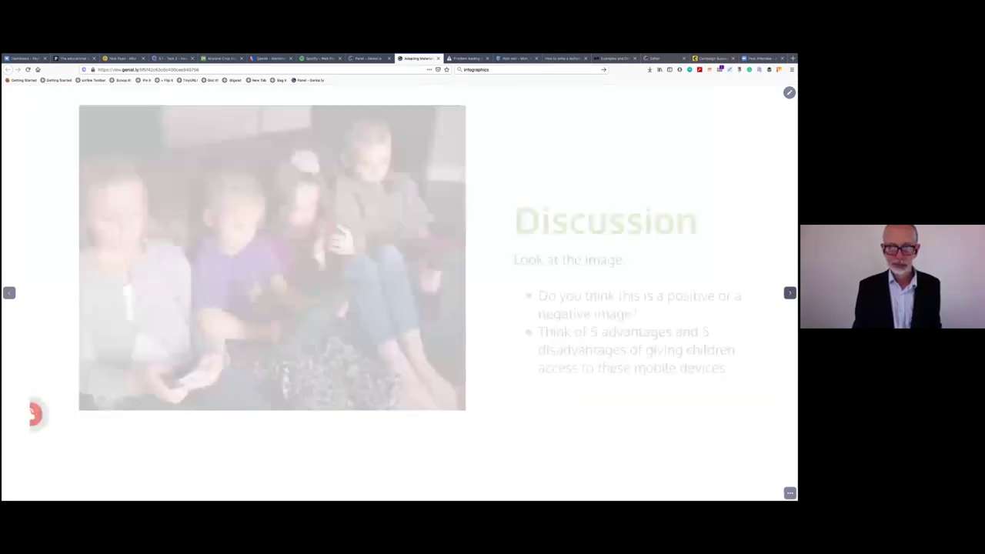